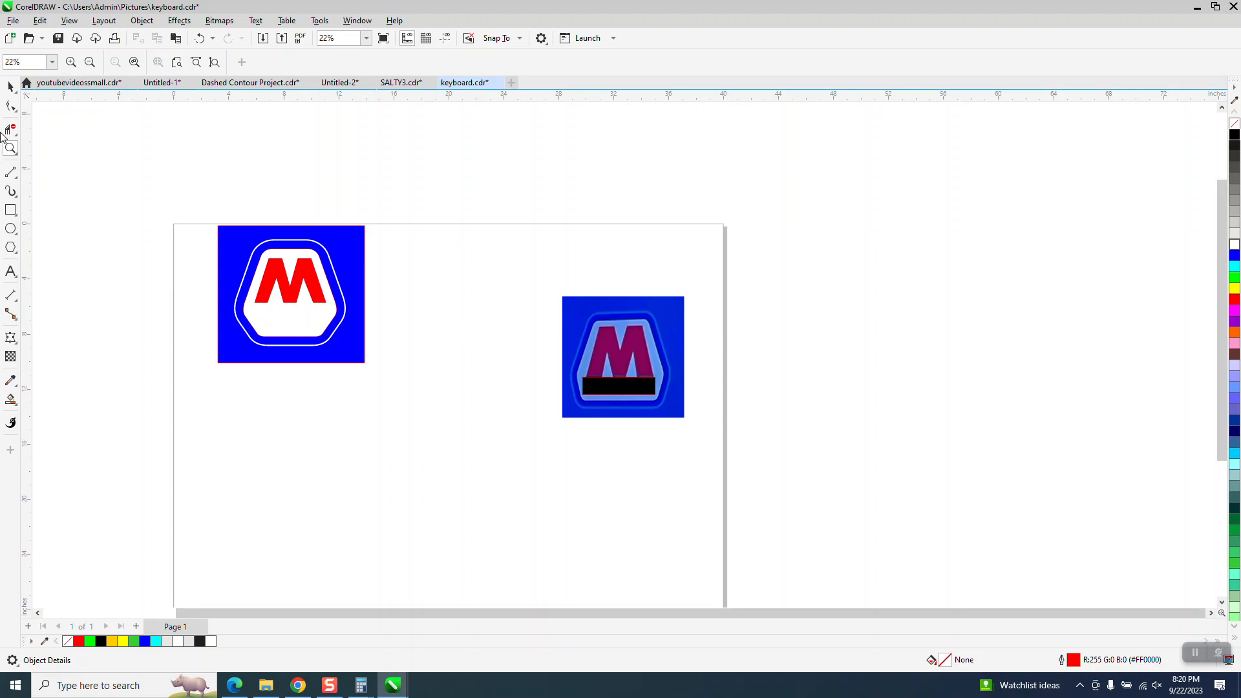
Move the finished blue logo artwork next to the reference image.
{"action": "left_click", "coordinate": [10, 87]}
{"action": "left_click_drag", "start_coordinate": [165, 204], "coordinate": [367, 349]}
{"action": "left_click_drag", "start_coordinate": [316, 296], "coordinate": [498, 357]}
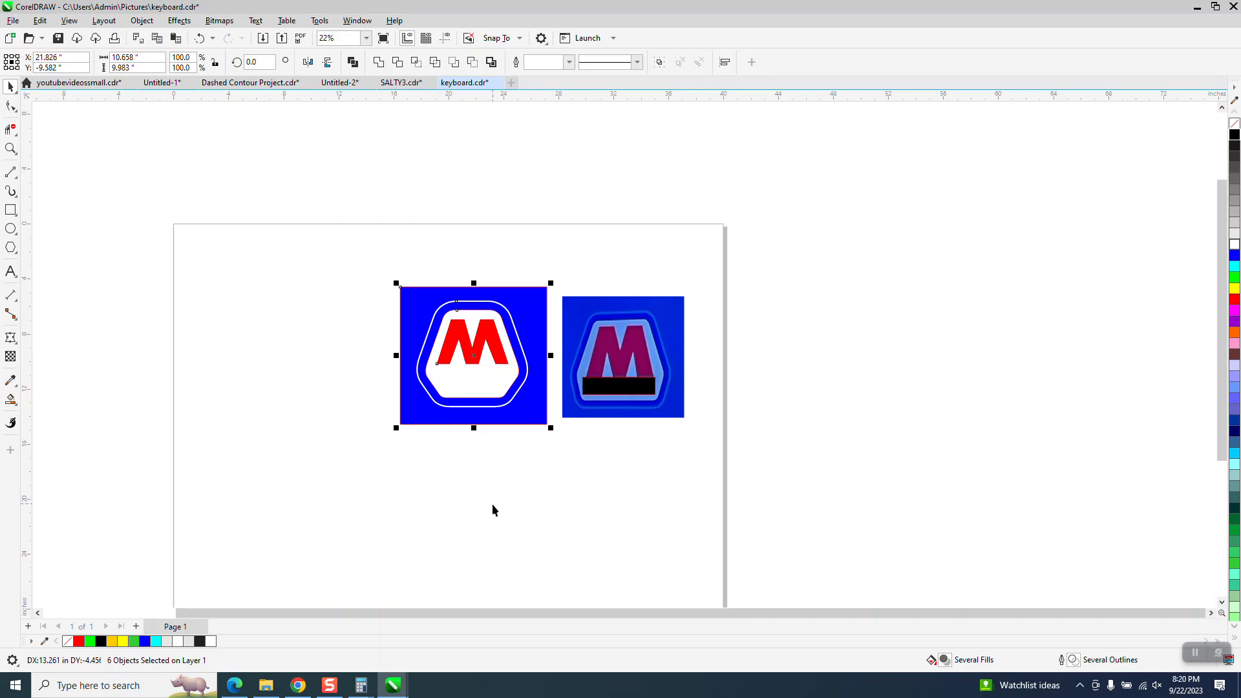
{"action": "left_click", "coordinate": [541, 517]}
{"action": "left_click_drag", "start_coordinate": [407, 285], "coordinate": [577, 457]}
{"action": "left_click_drag", "start_coordinate": [497, 355], "coordinate": [244, 269]}
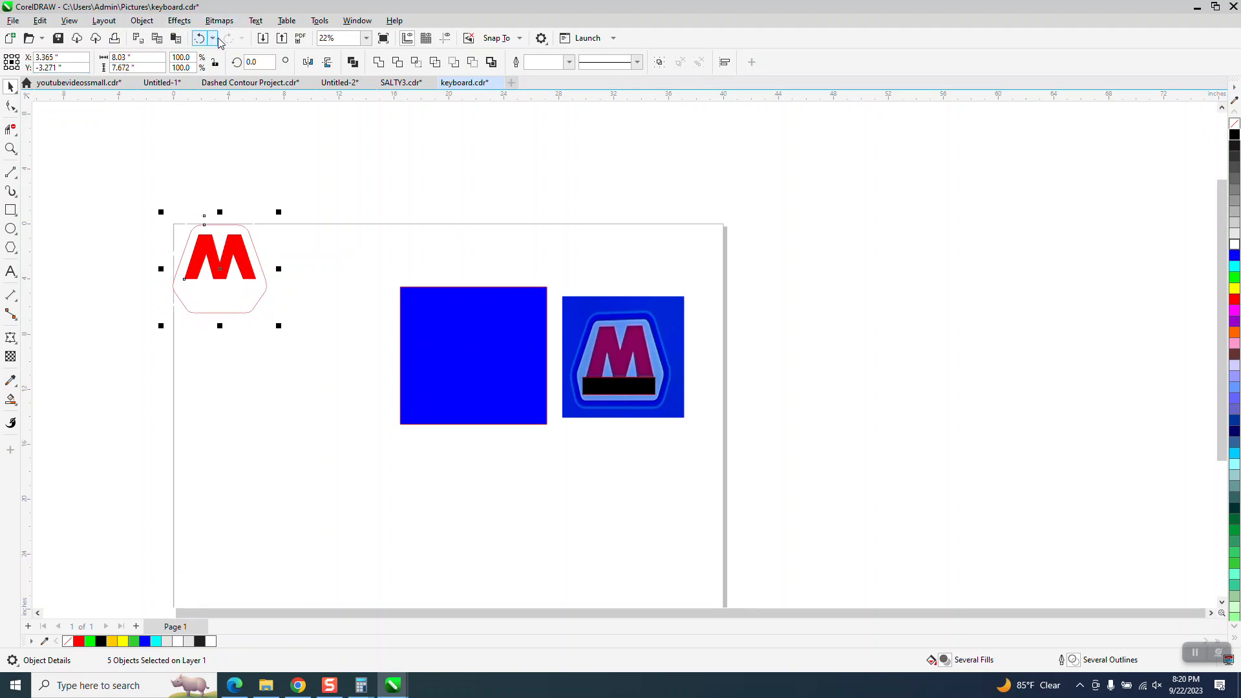
{"action": "left_click", "coordinate": [200, 43]}
Move the complete blue logo artwork to the page's upper-left corner.
{"action": "left_click_drag", "start_coordinate": [374, 234], "coordinate": [560, 469]}
{"action": "left_click_drag", "start_coordinate": [485, 373], "coordinate": [266, 308]}
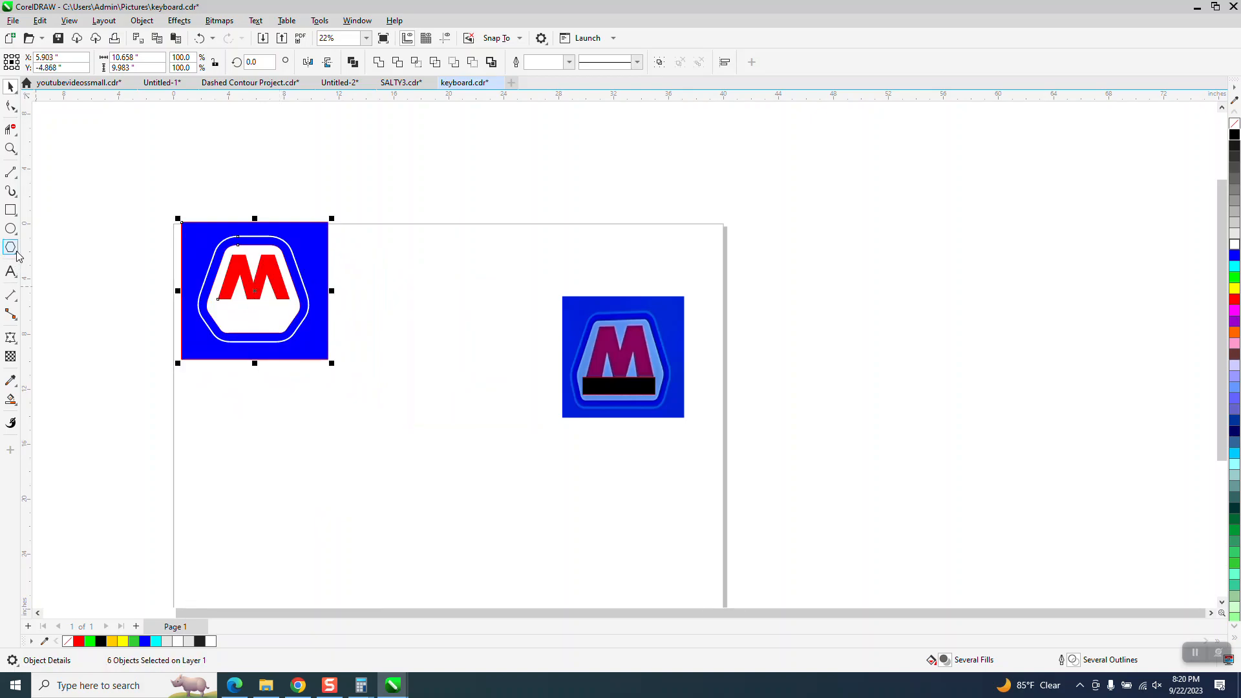
Draw a six-sided polygon about 10.5 in wide and 12.1 in high between the logo artwork and the reference image.
{"action": "left_click", "coordinate": [11, 248]}
{"action": "left_click", "coordinate": [17, 254]}
{"action": "left_click", "coordinate": [43, 248]}
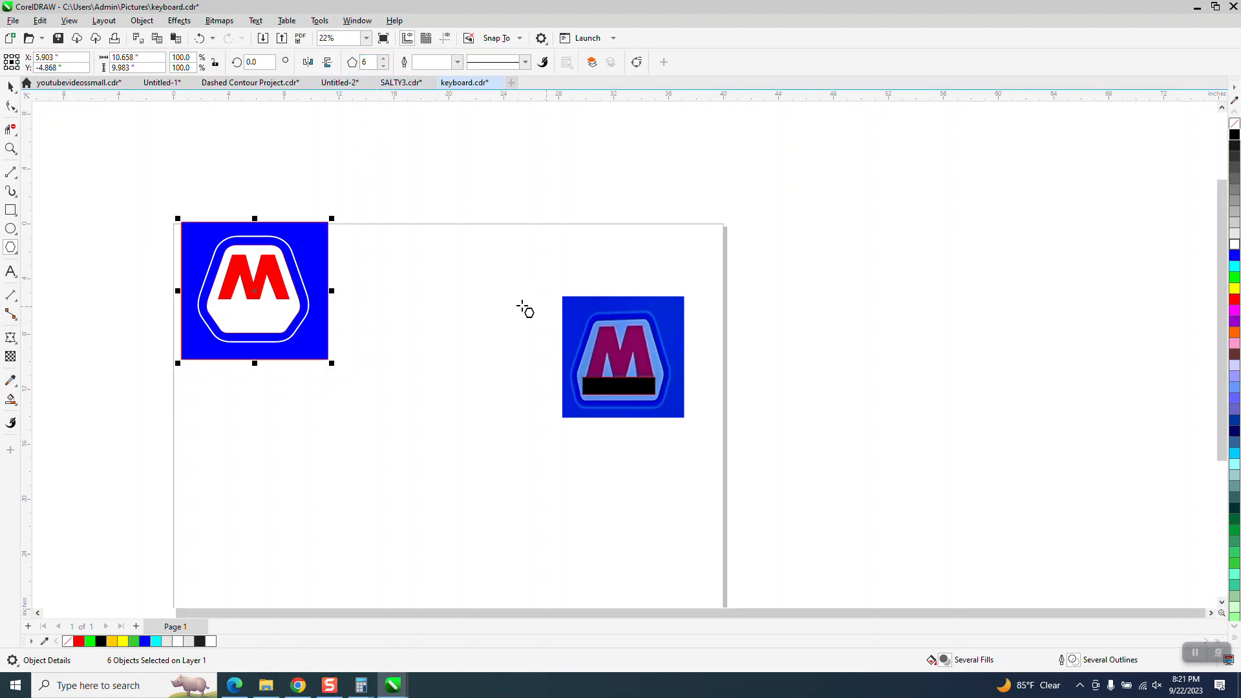
{"action": "left_click_drag", "start_coordinate": [520, 304], "coordinate": [479, 471]}
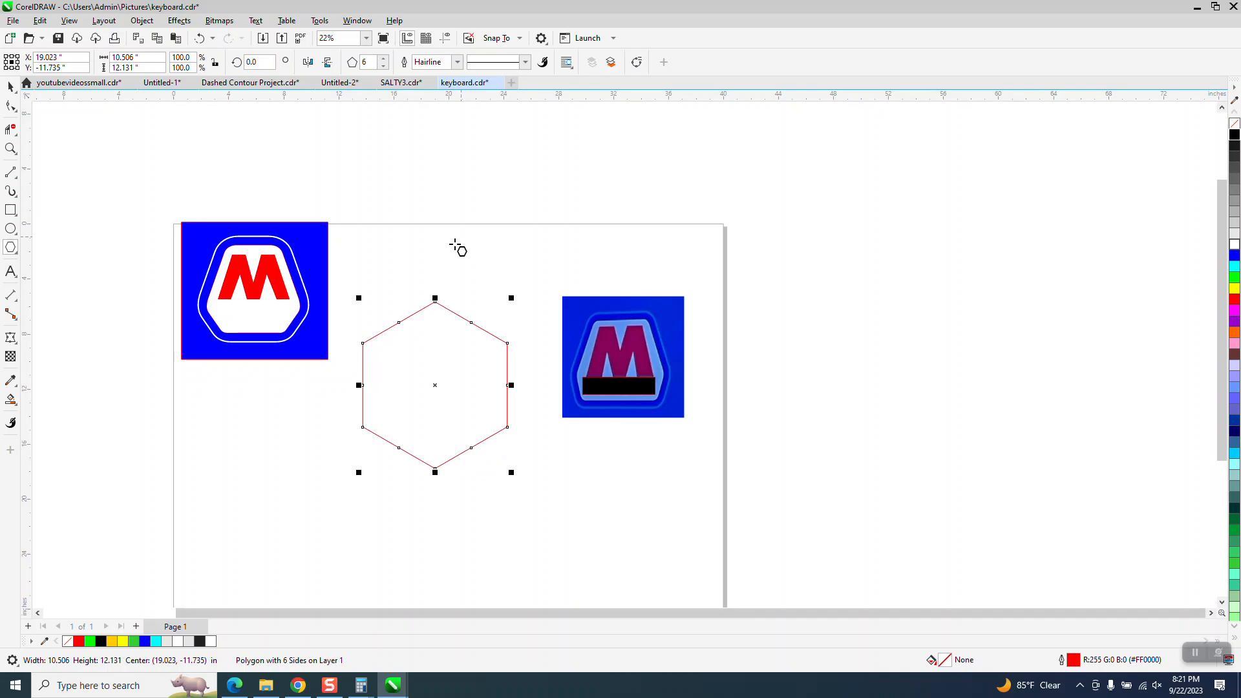
Rotate the hexagon 30 degrees and convert it to curves.
{"action": "type", "text": "30"}
{"action": "key", "text": "Return"}
{"action": "left_click", "coordinate": [11, 86]}
{"action": "left_click", "coordinate": [147, 22]}
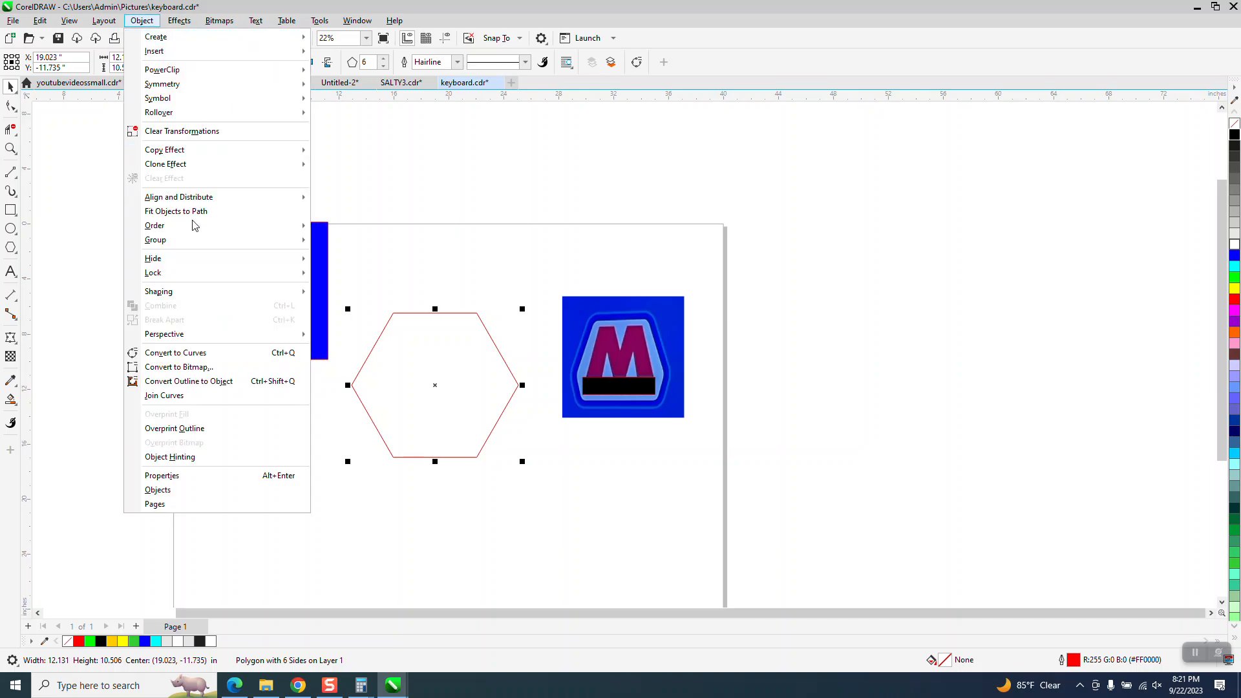
{"action": "left_click", "coordinate": [194, 355]}
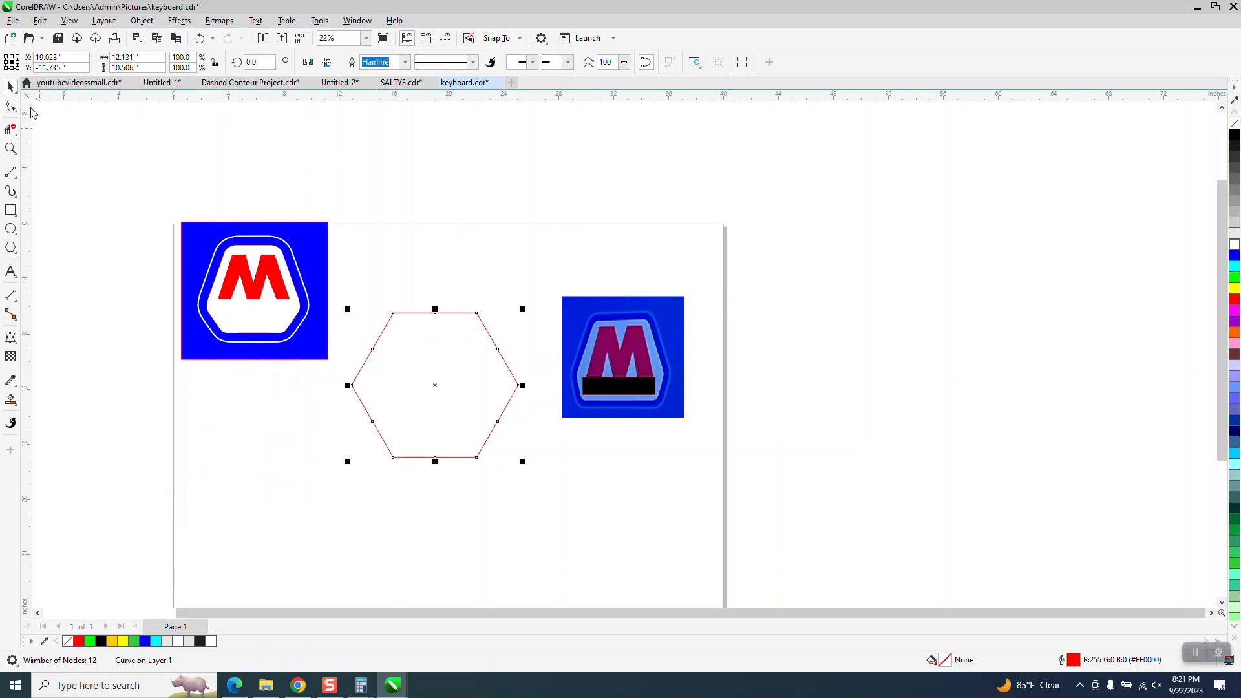
Delete the extra midpoint nodes on the hexagon's sides, leaving only the six corner nodes.
{"action": "left_click", "coordinate": [11, 107]}
{"action": "left_click_drag", "start_coordinate": [510, 368], "coordinate": [525, 368]}
{"action": "key", "text": "Delete"}
{"action": "left_click_drag", "start_coordinate": [424, 282], "coordinate": [465, 504]}
{"action": "key", "text": "Delete"}
{"action": "left_click_drag", "start_coordinate": [545, 452], "coordinate": [543, 451]}
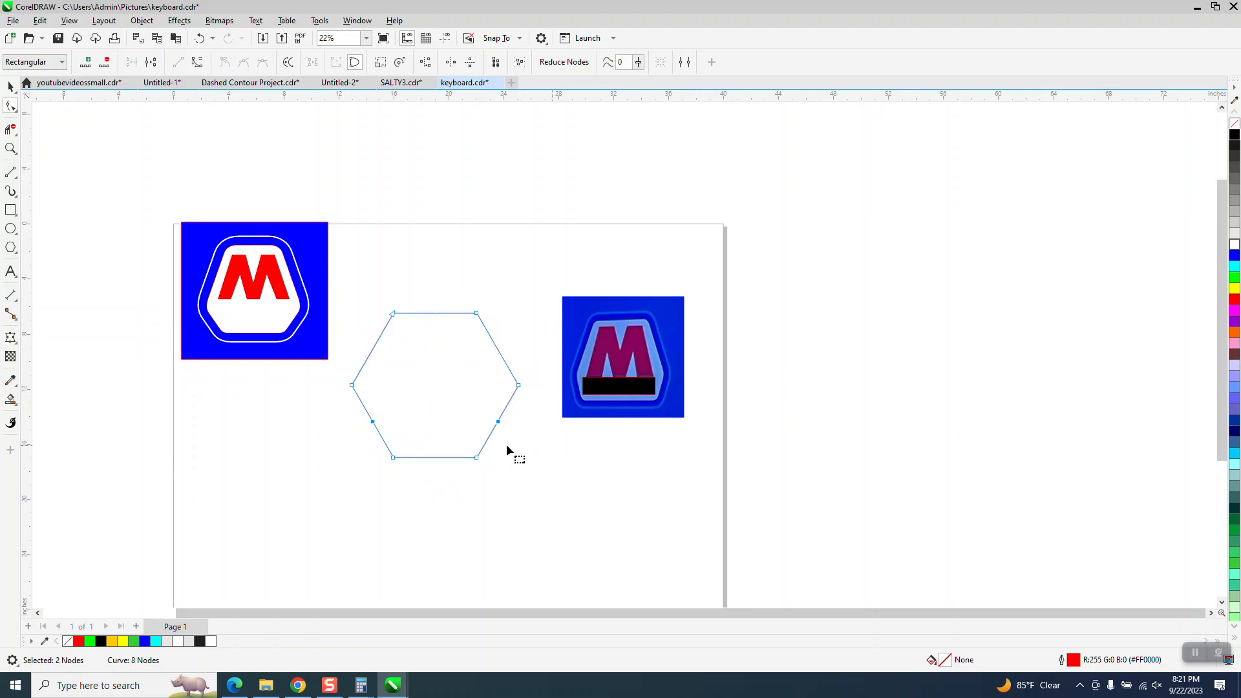
{"action": "key", "text": "Delete"}
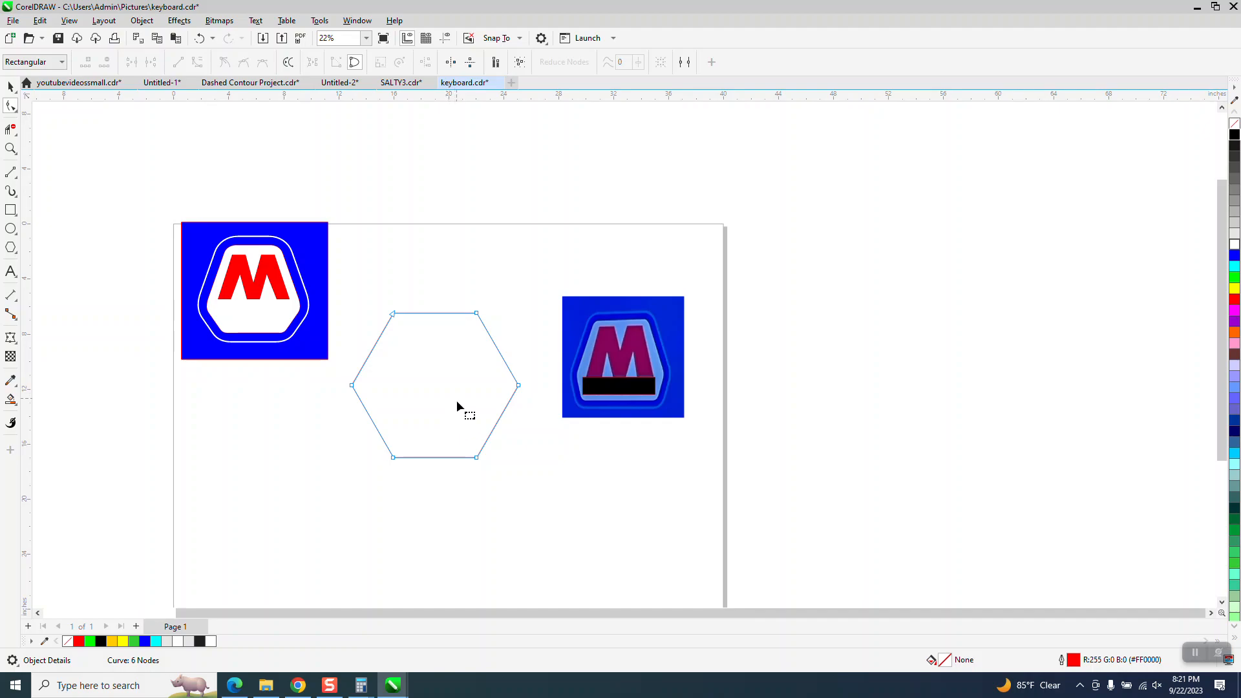
Fillet the hexagon's two upper and two lower corners with a 1 in radius in the Corners docker.
{"action": "left_click", "coordinate": [357, 21]}
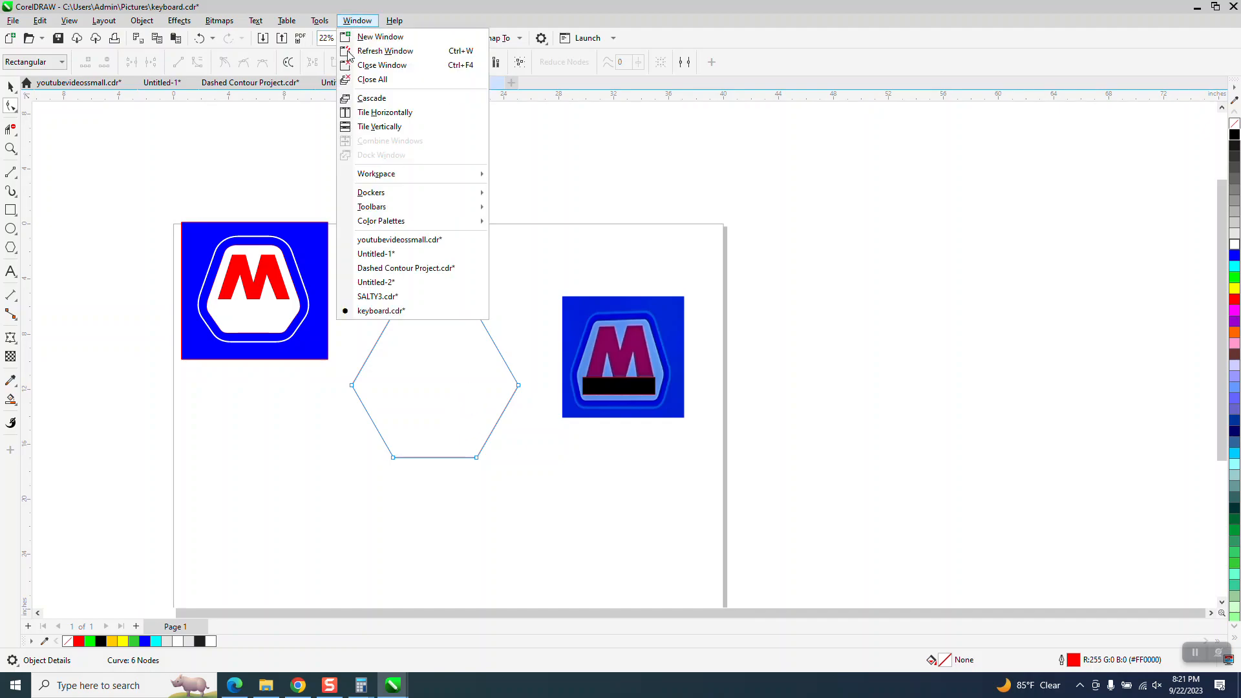
{"action": "mouse_move", "coordinate": [429, 202]}
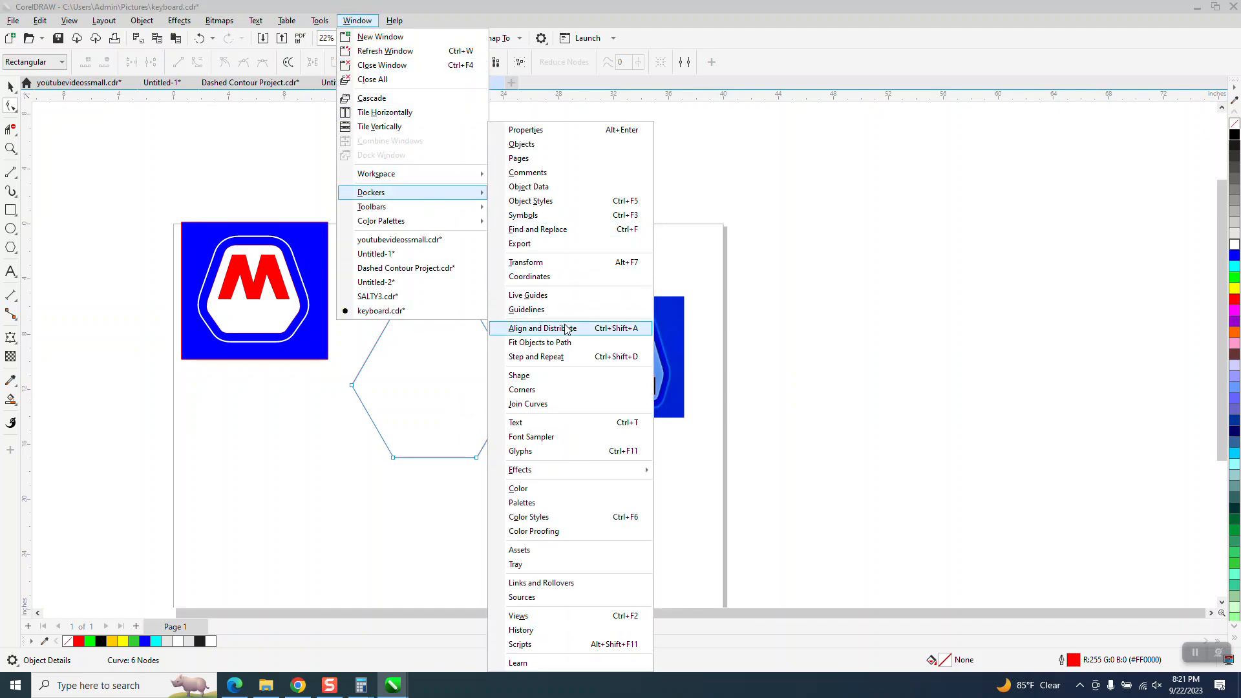
{"action": "left_click", "coordinate": [537, 389]}
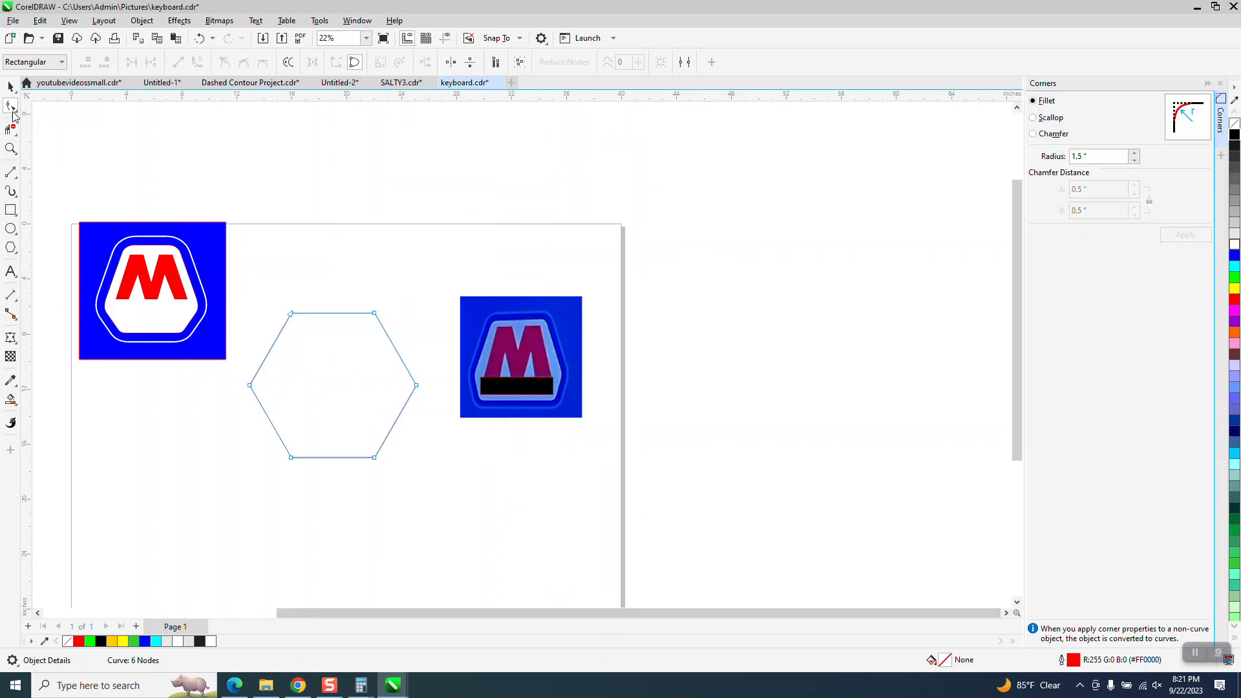
{"action": "left_click_drag", "start_coordinate": [292, 331], "coordinate": [296, 332]}
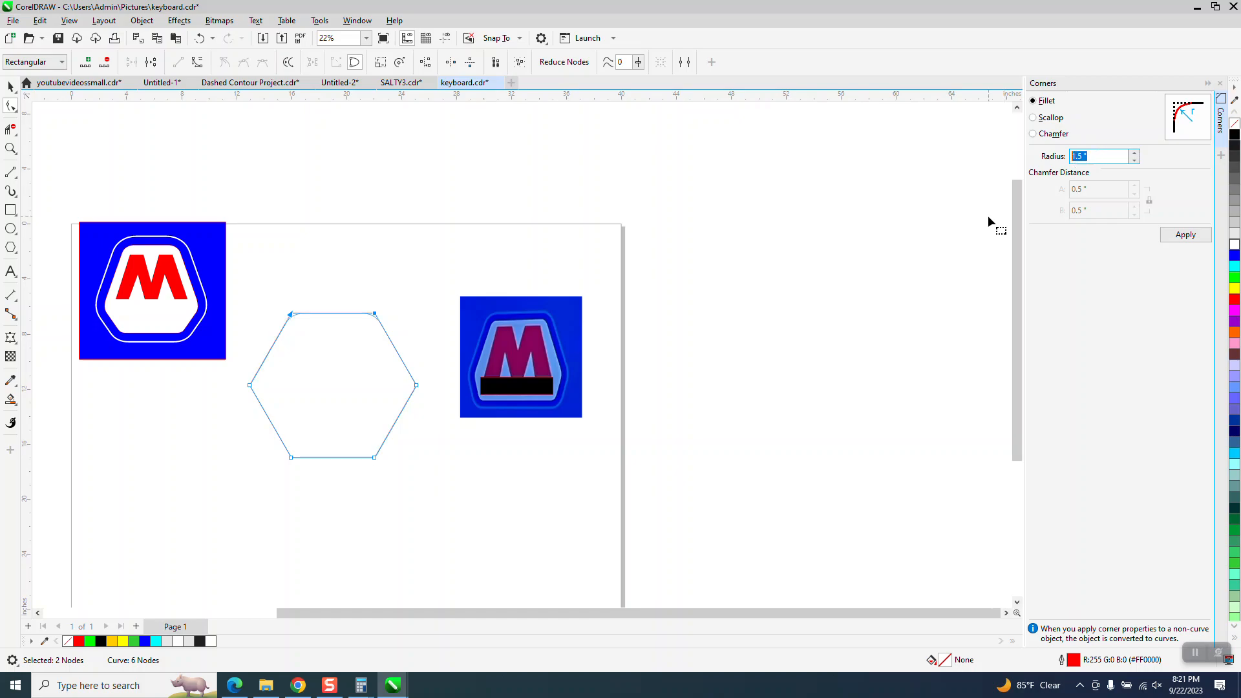
{"action": "type", "text": "1"}
{"action": "left_click", "coordinate": [1186, 241]}
{"action": "left_click_drag", "start_coordinate": [237, 434], "coordinate": [525, 498]}
{"action": "left_click", "coordinate": [1185, 235]}
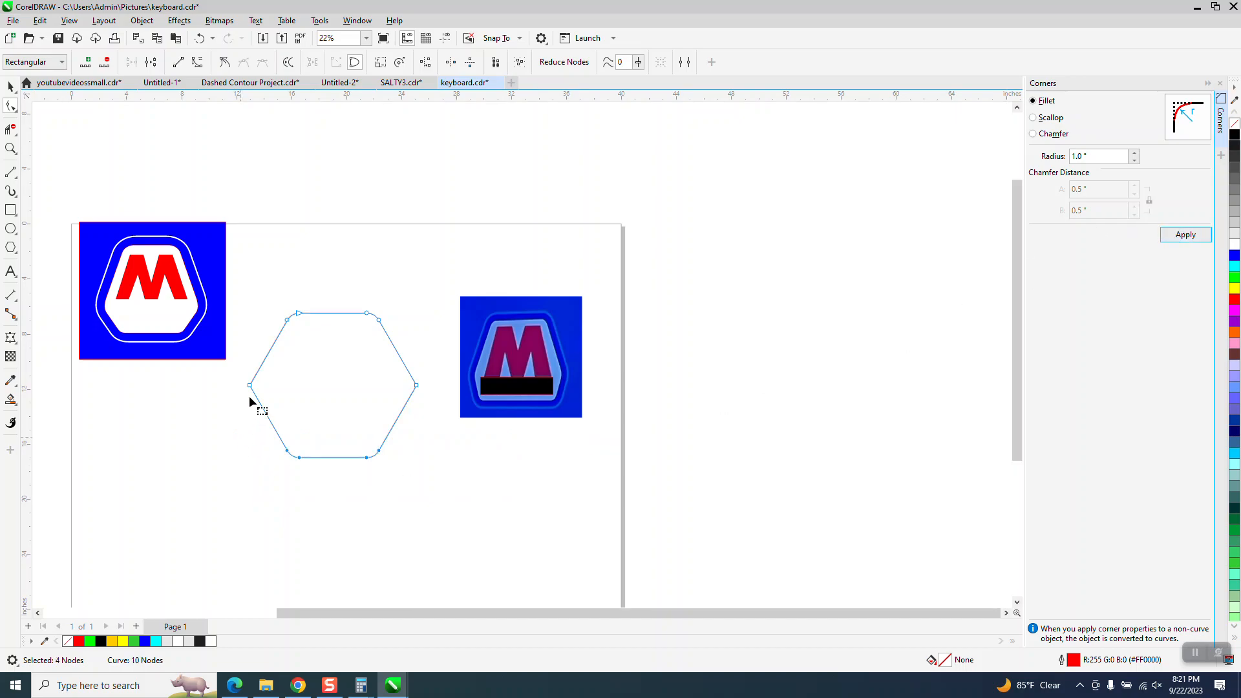
Fillet the hexagon's left and right corners with a 1.5 in radius.
{"action": "left_click_drag", "start_coordinate": [236, 373], "coordinate": [440, 402]}
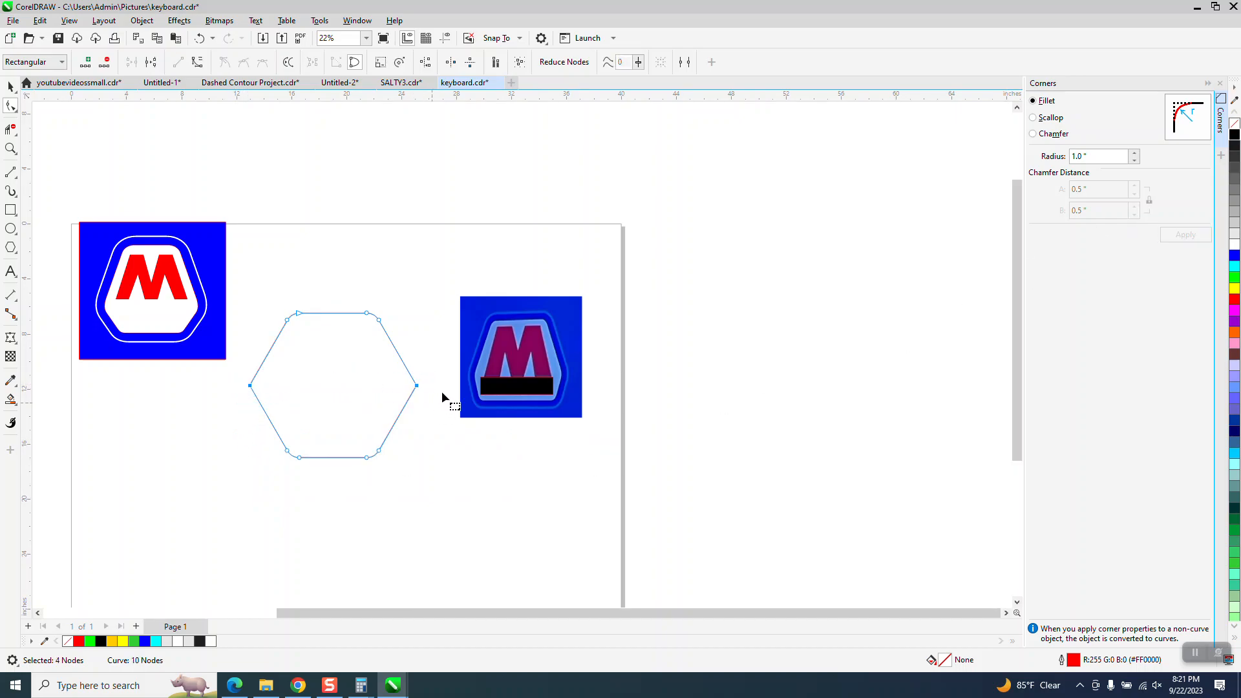
{"action": "double_click", "coordinate": [1093, 157]}
{"action": "type", "text": "1"}
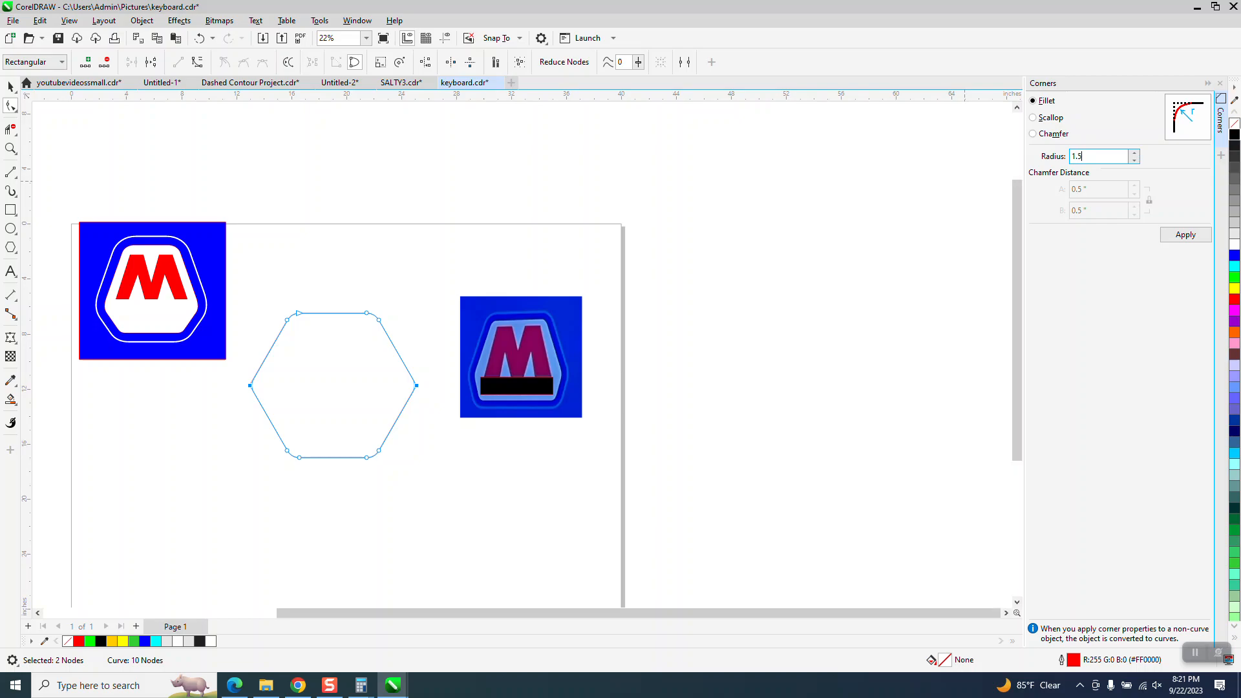
{"action": "type", "text": ".5"}
{"action": "left_click", "coordinate": [1185, 235]}
Shift the nodes of the two rounded side corners downward and move the outline up beside the blue logo.
{"action": "left_click_drag", "start_coordinate": [370, 411], "coordinate": [436, 409]}
{"action": "left_click_drag", "start_coordinate": [417, 403], "coordinate": [415, 420]}
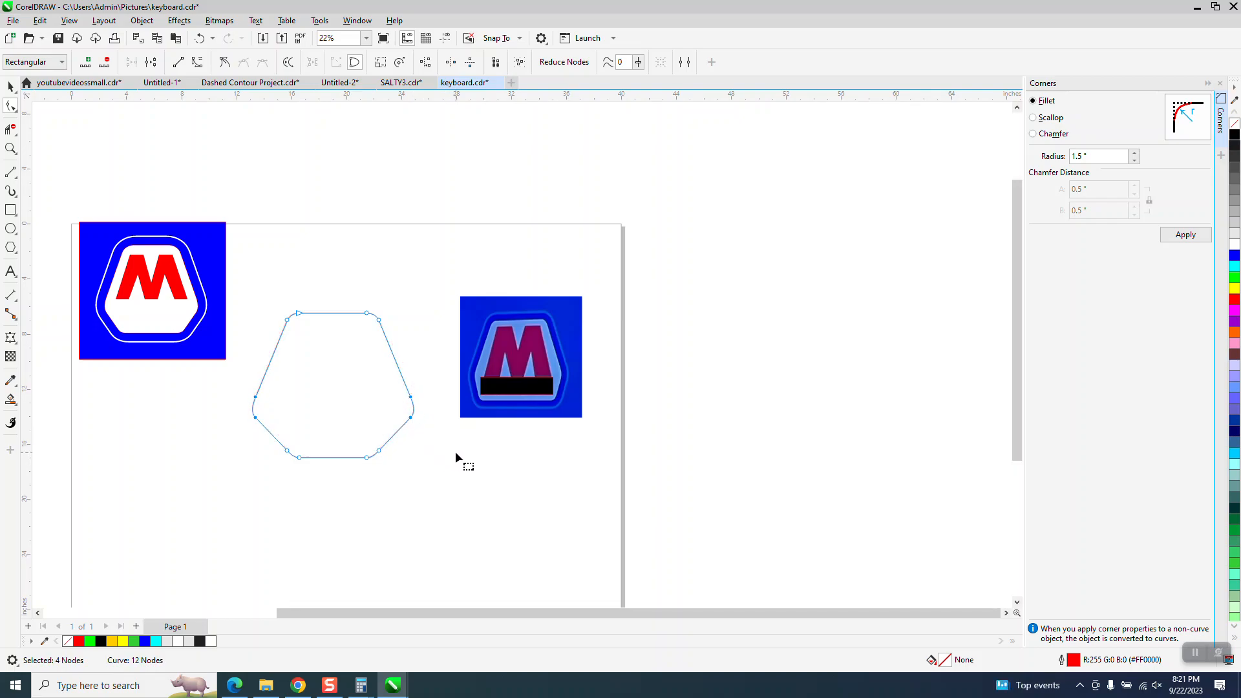
{"action": "left_click", "coordinate": [10, 86]}
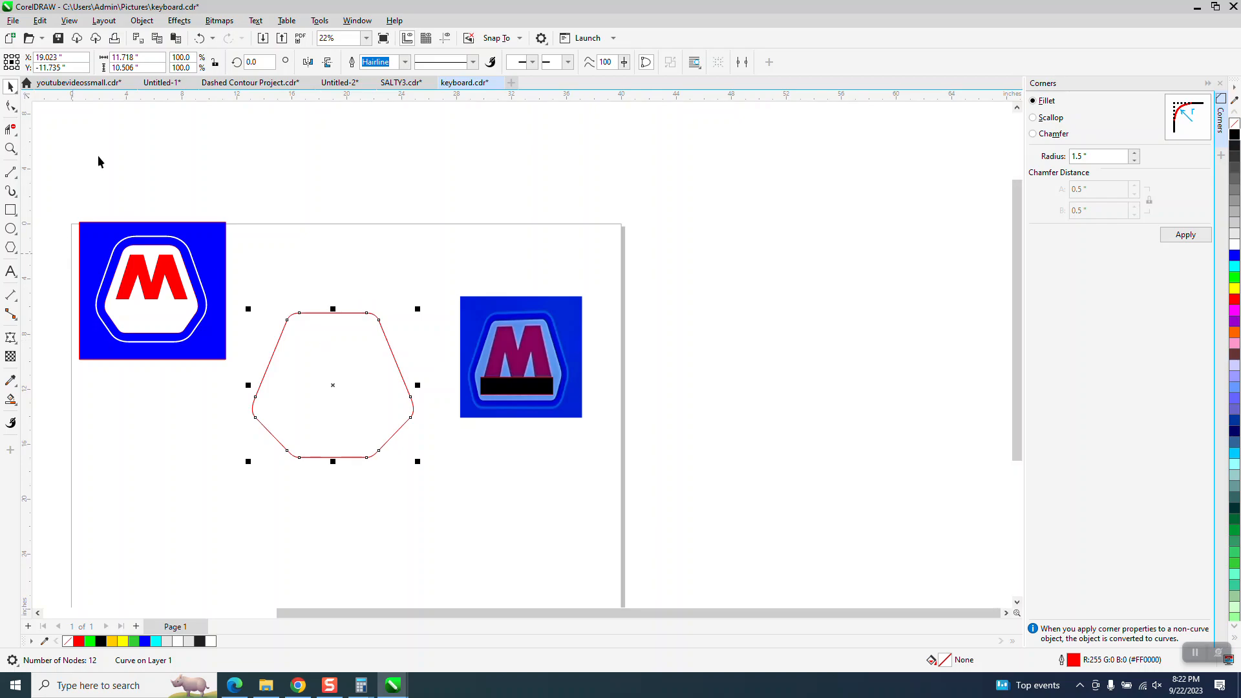
{"action": "left_click", "coordinate": [310, 63]}
{"action": "left_click_drag", "start_coordinate": [331, 387], "coordinate": [379, 319]}
{"action": "key", "text": "Delete"}
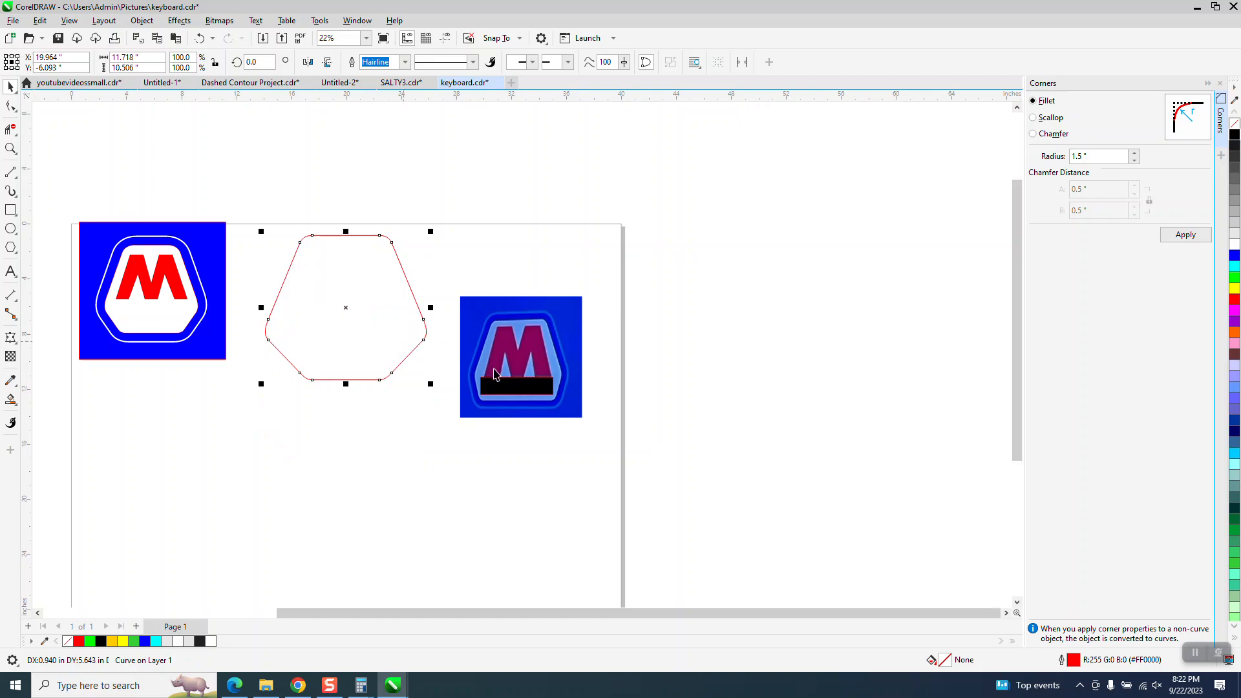
Add the letter M as artistic text below the outline and enlarge it to about 663 pt.
{"action": "left_click", "coordinate": [180, 296]}
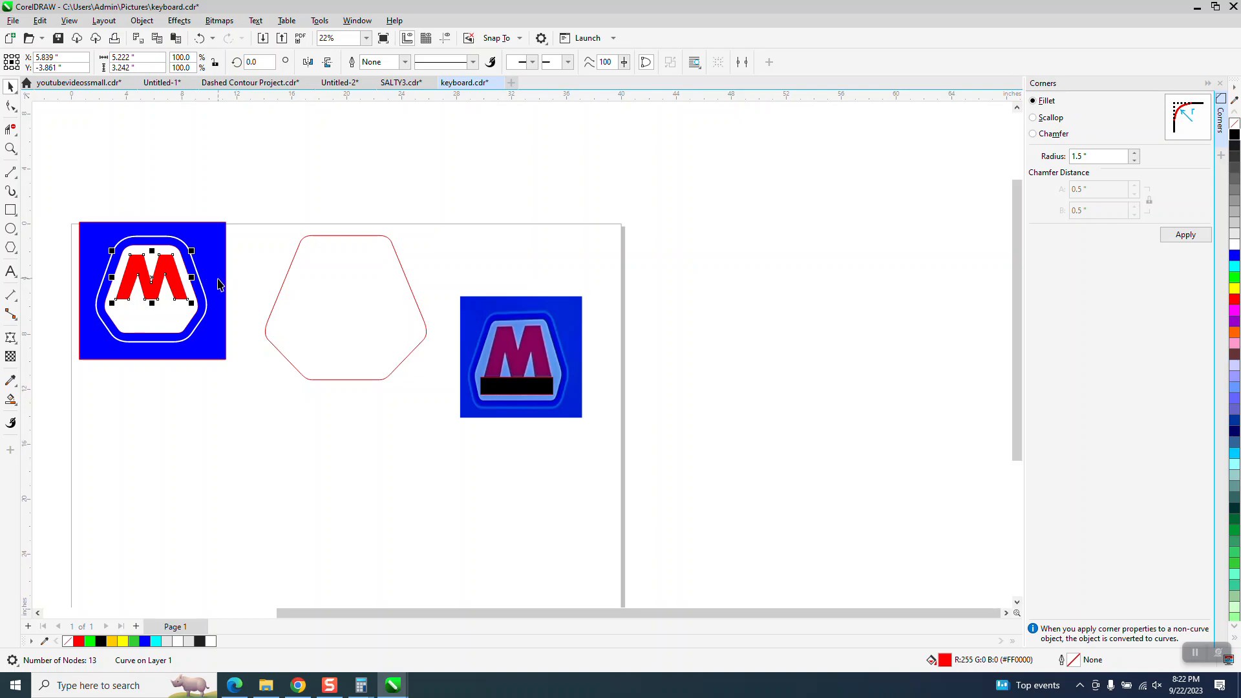
{"action": "left_click", "coordinate": [10, 272]}
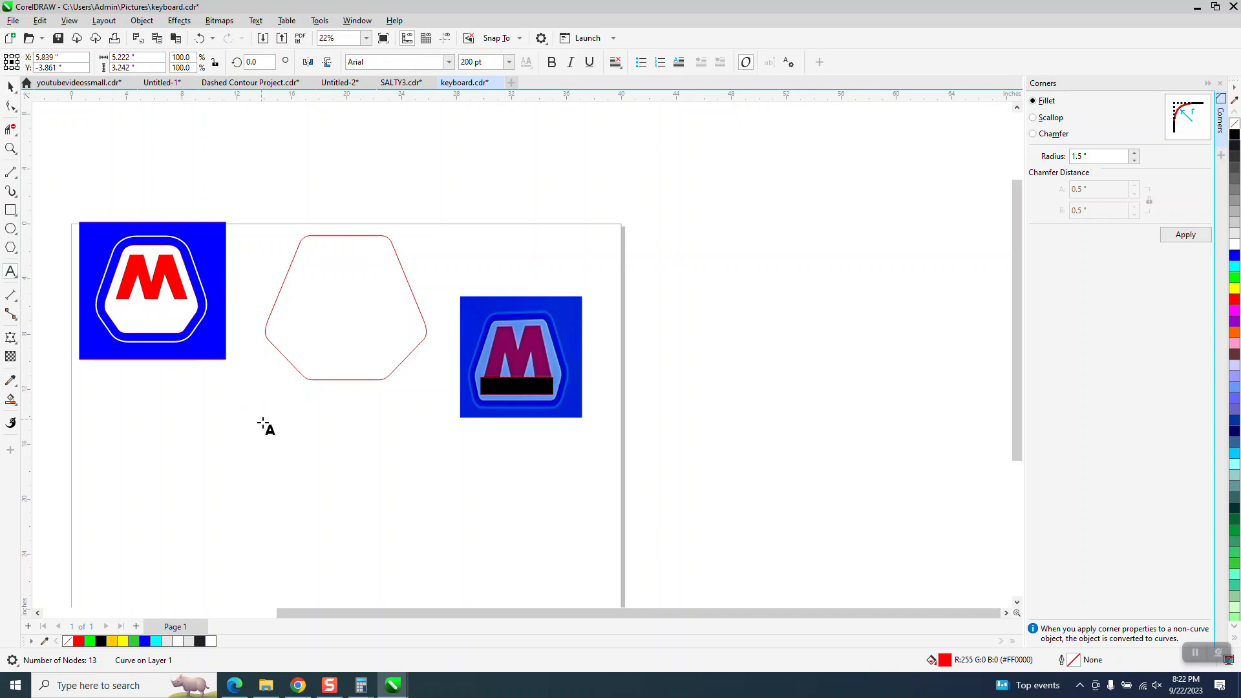
{"action": "left_click", "coordinate": [270, 465]}
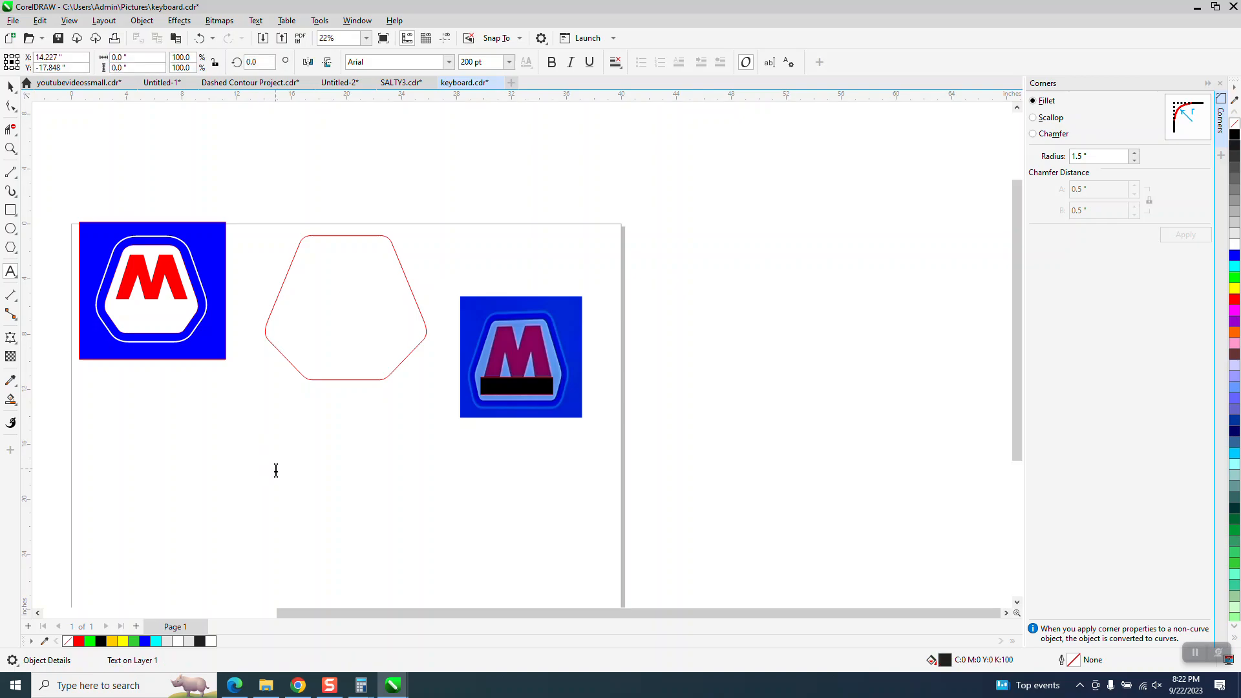
{"action": "type", "text": "M"}
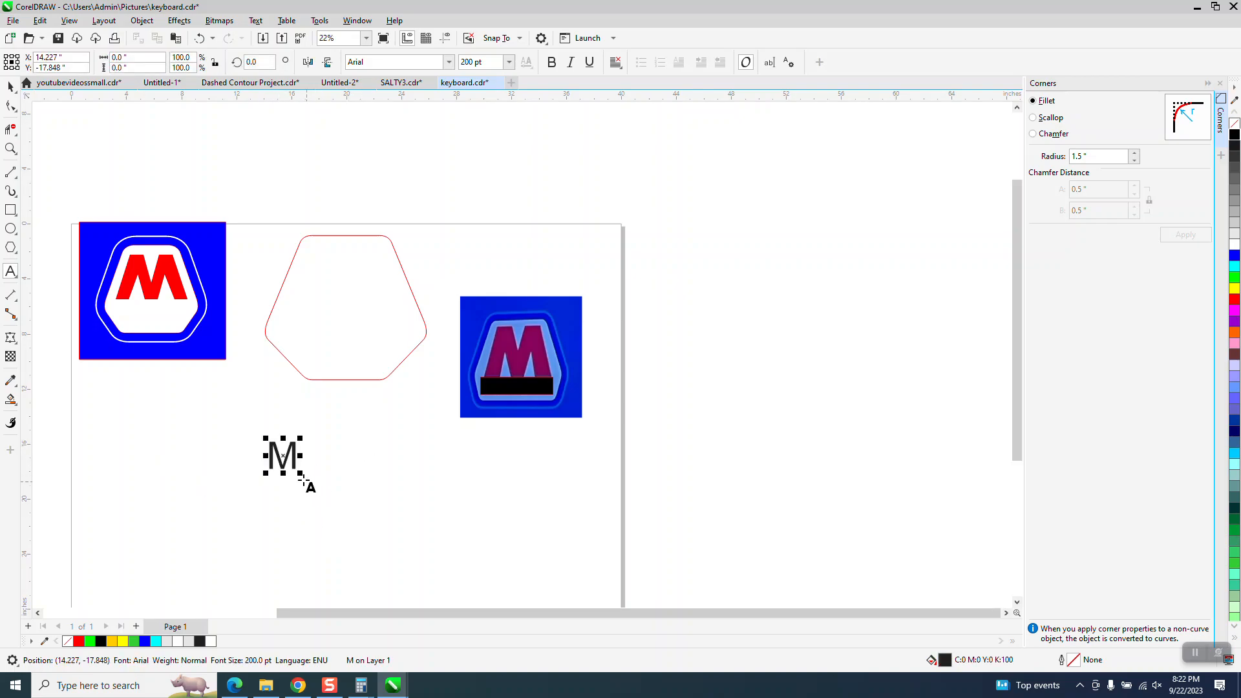
{"action": "left_click_drag", "start_coordinate": [301, 474], "coordinate": [360, 537]}
{"action": "left_click", "coordinate": [10, 90]}
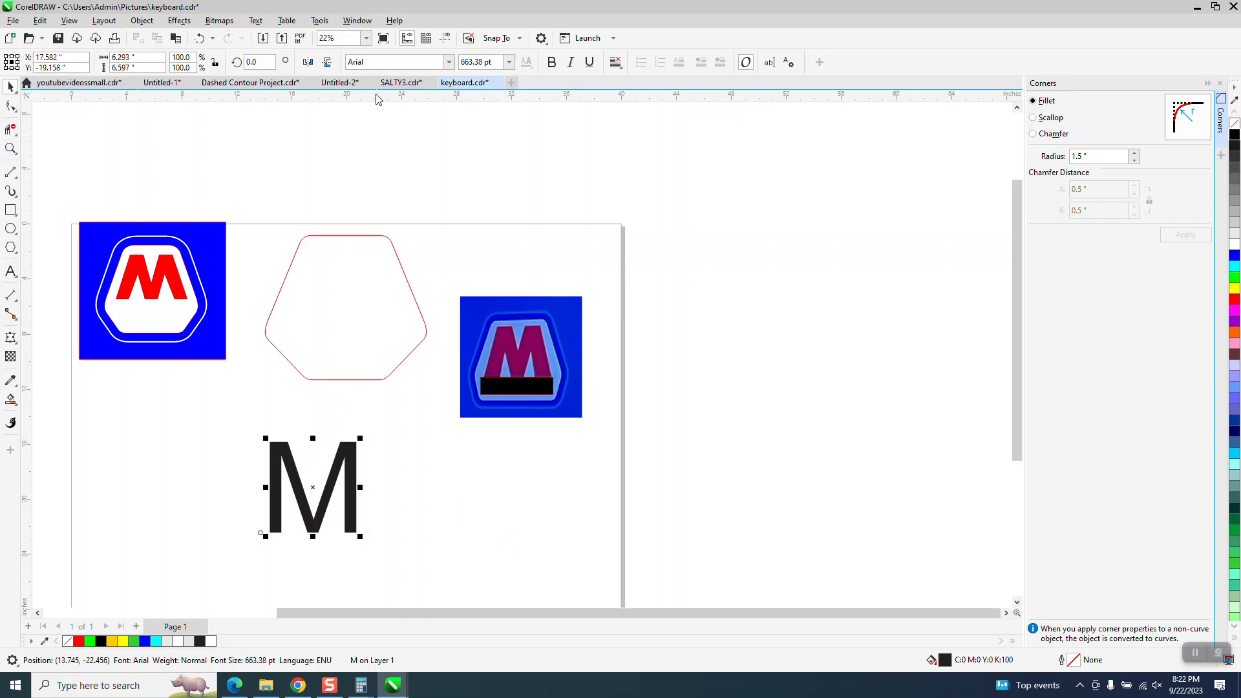
Set the M's font to Arial Black and move the letter below the blue logo for comparison.
{"action": "left_click", "coordinate": [449, 62]}
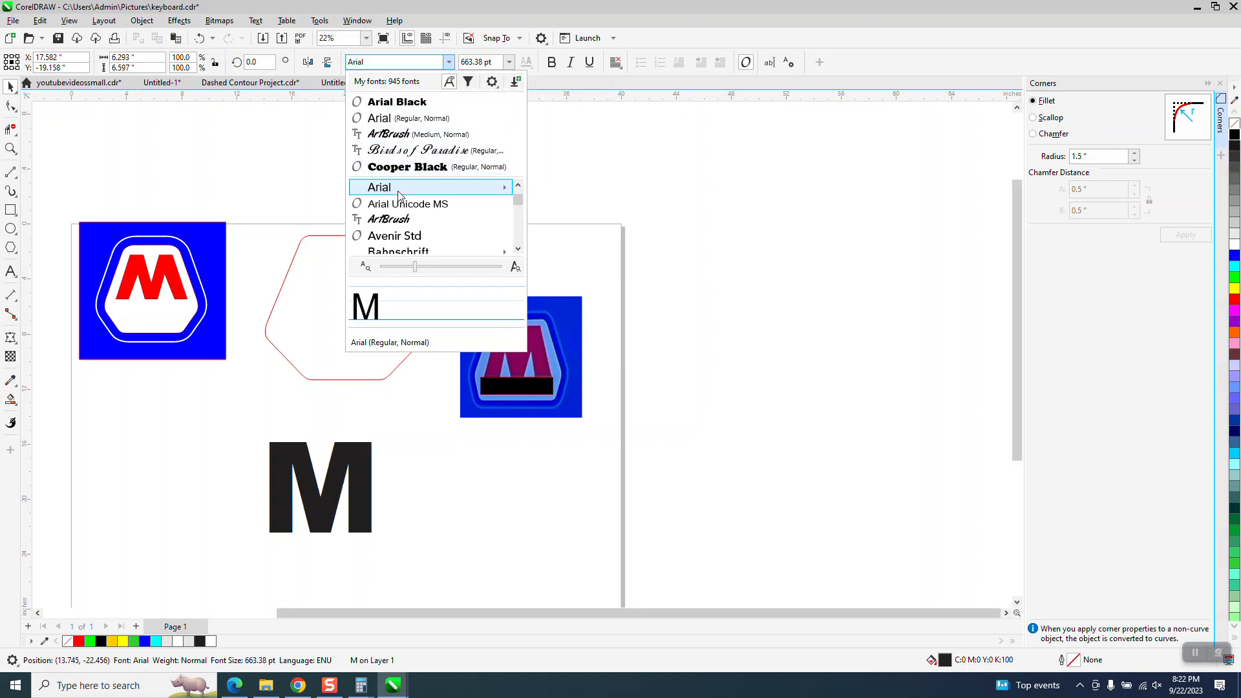
{"action": "mouse_move", "coordinate": [399, 195]}
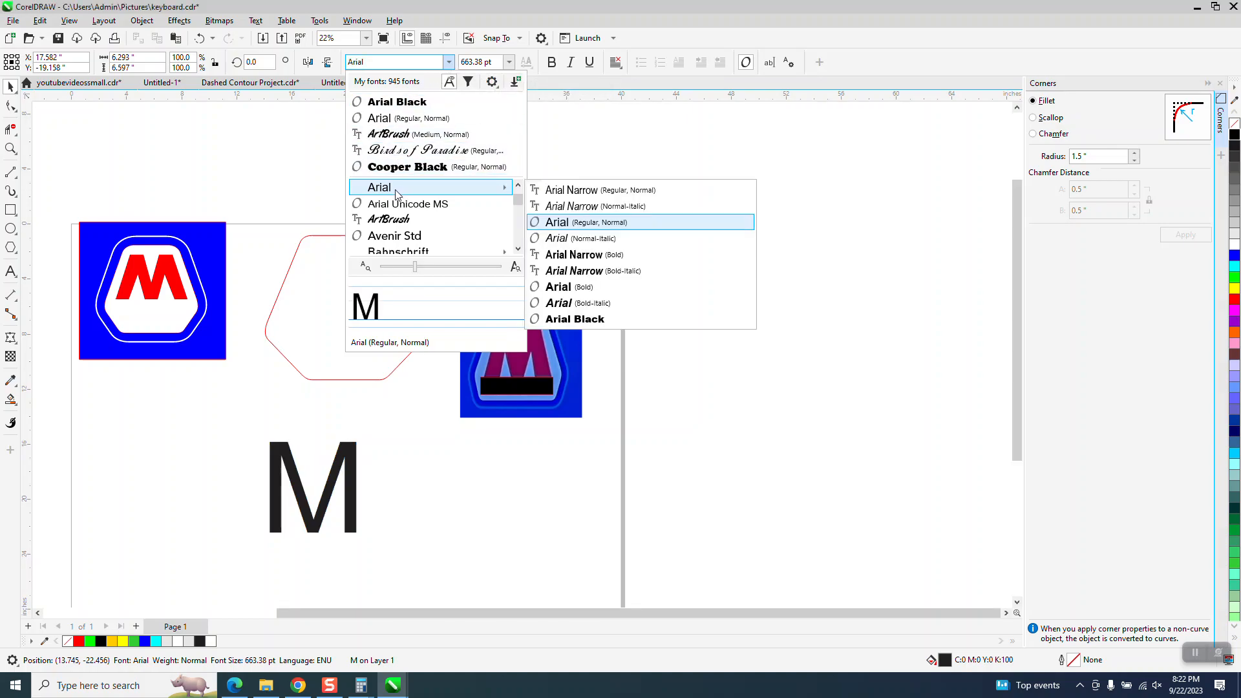
{"action": "left_click", "coordinate": [565, 319]}
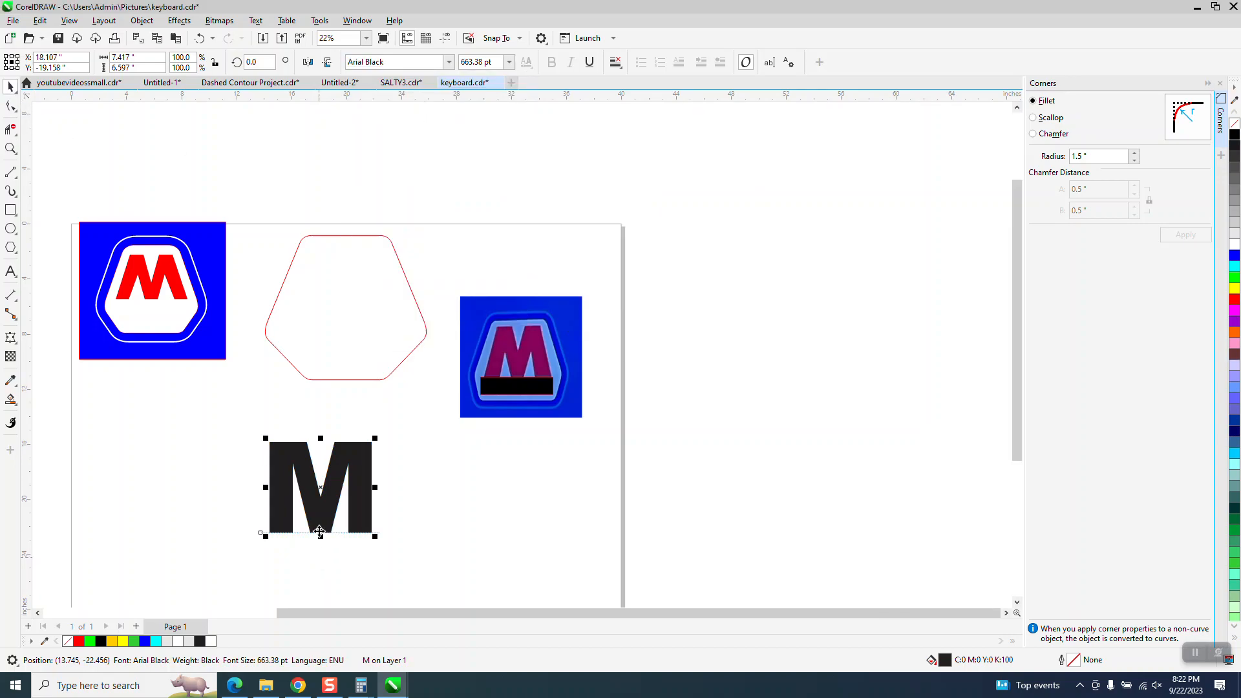
{"action": "left_click_drag", "start_coordinate": [314, 484], "coordinate": [163, 438]}
Add the letter W as artistic text below the rounded outline.
{"action": "left_click", "coordinate": [11, 272]}
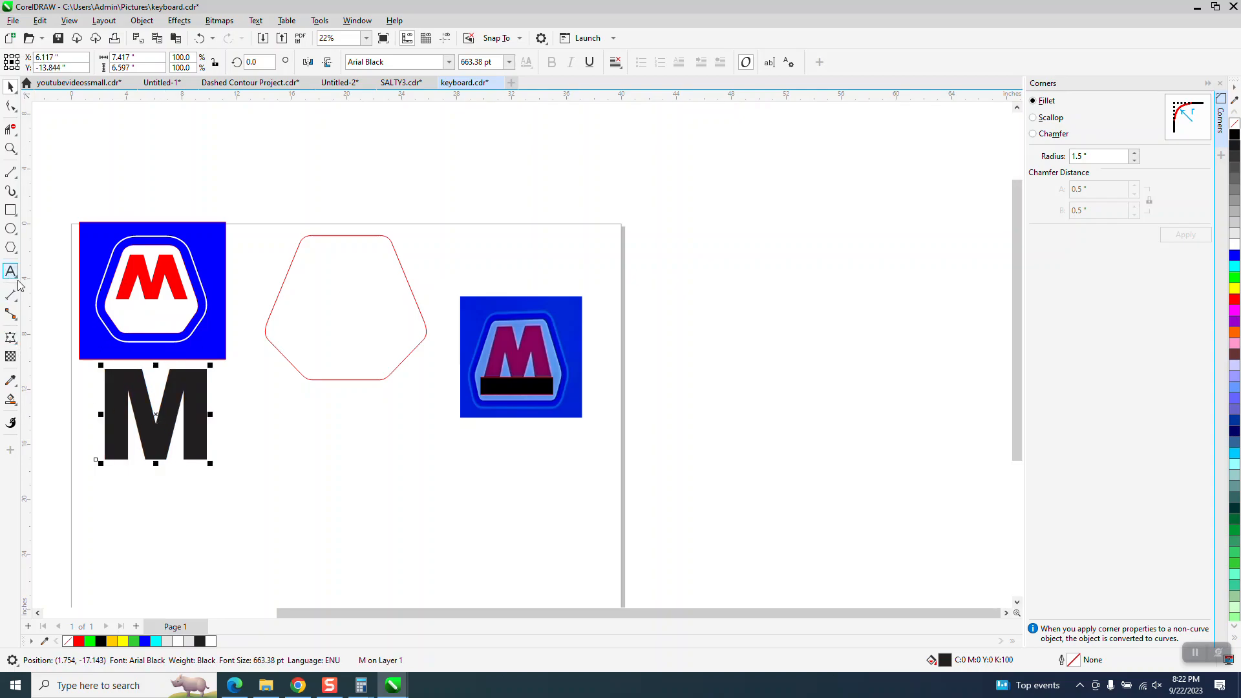
{"action": "left_click", "coordinate": [359, 520]}
{"action": "type", "text": "W"}
{"action": "key", "text": "Escape"}
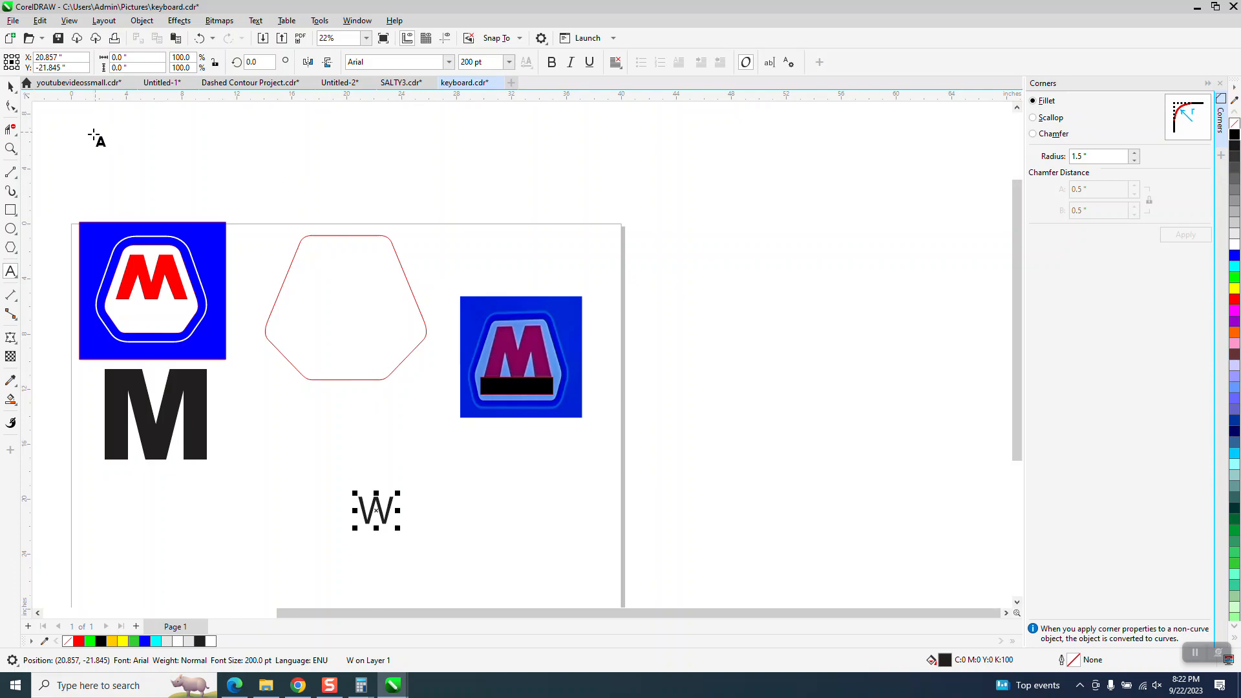
Set the W's font to Arial Black.
{"action": "left_click", "coordinate": [448, 61]}
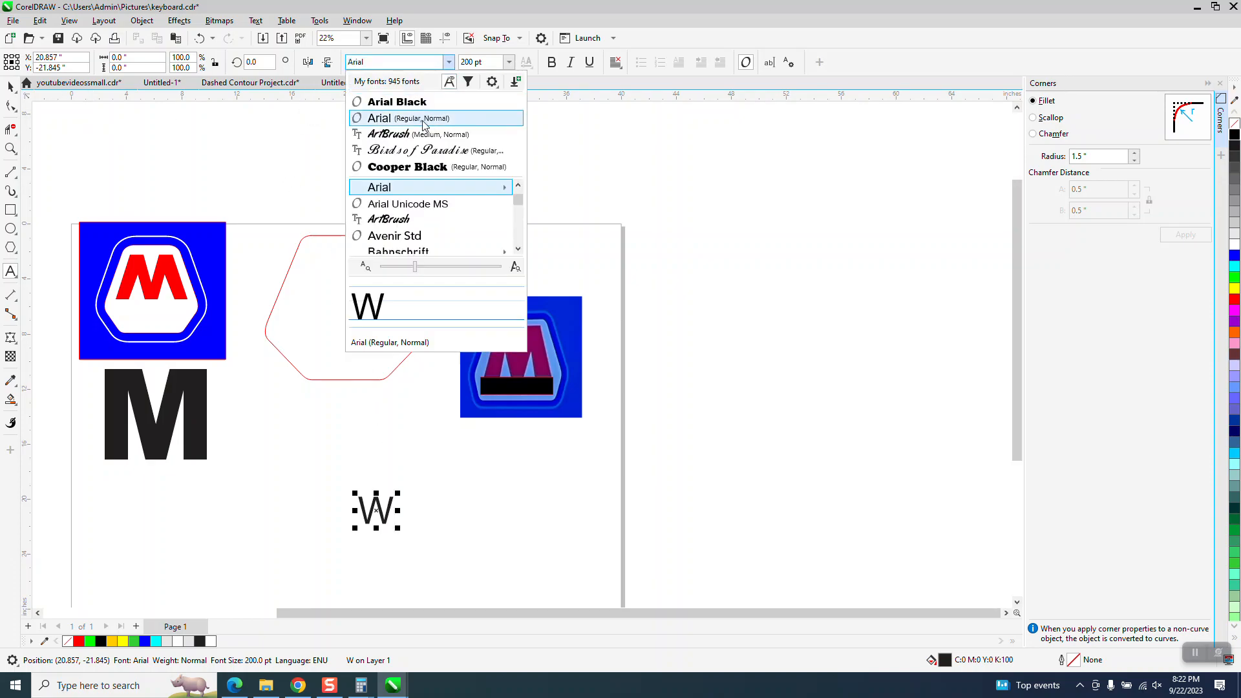
{"action": "left_click", "coordinate": [421, 103]}
{"action": "left_click", "coordinate": [11, 88]}
{"action": "left_click", "coordinate": [448, 61]}
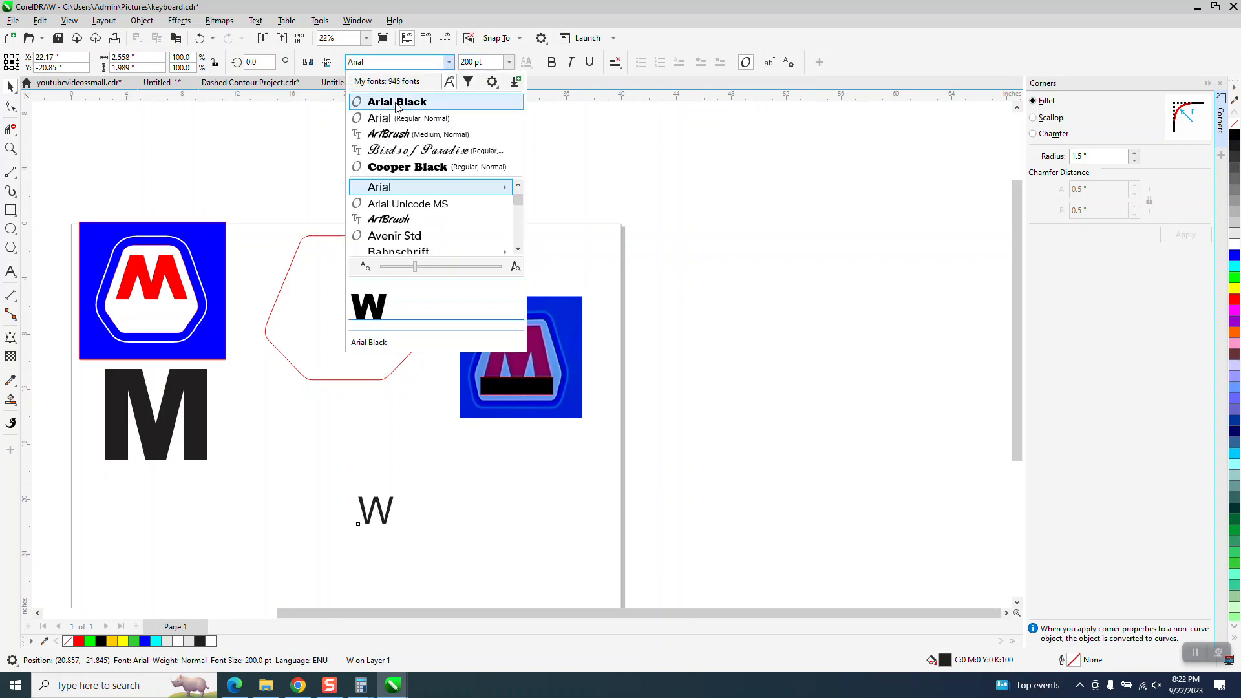
{"action": "left_click", "coordinate": [396, 103]}
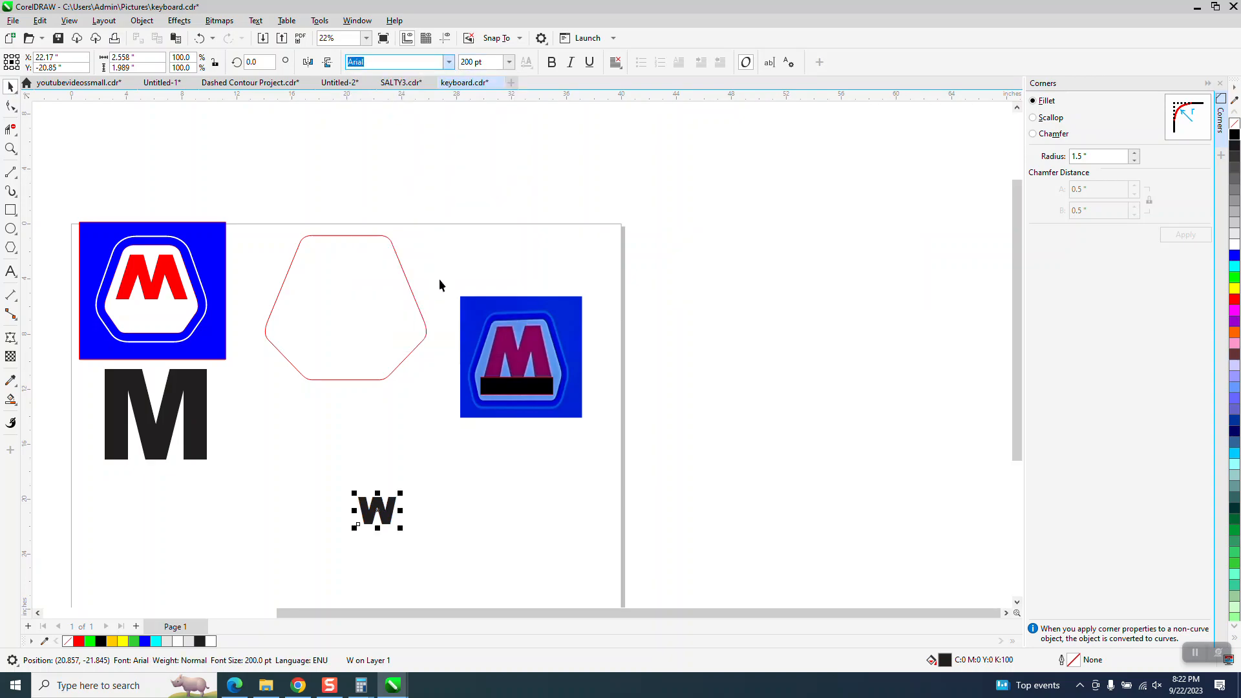
Mirror the W vertically so it reads as an M and move it inside the rounded outline.
{"action": "left_click", "coordinate": [327, 62]}
{"action": "left_click_drag", "start_coordinate": [378, 503], "coordinate": [173, 304]}
{"action": "left_click_drag", "start_coordinate": [380, 517], "coordinate": [352, 311]}
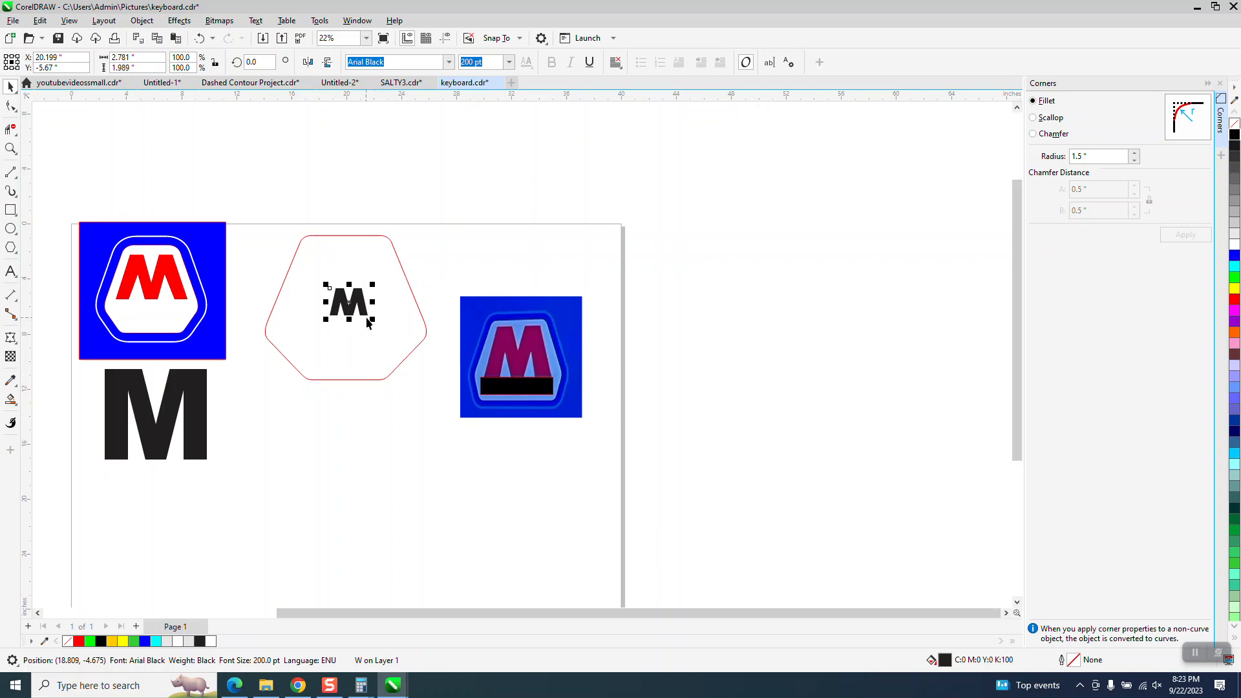
Center both the flipped W and the rounded outline on the page.
{"action": "key", "text": "p"}
{"action": "left_click", "coordinate": [383, 251]}
{"action": "key", "text": "p"}
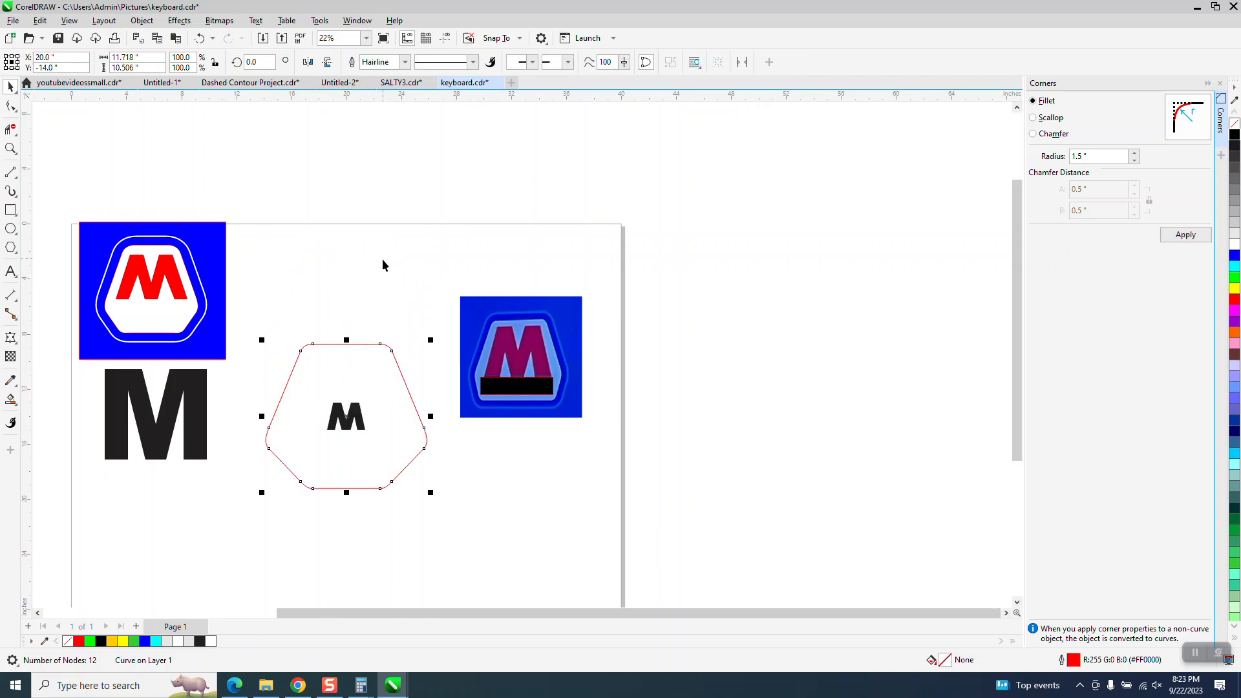
{"action": "left_click", "coordinate": [416, 328]}
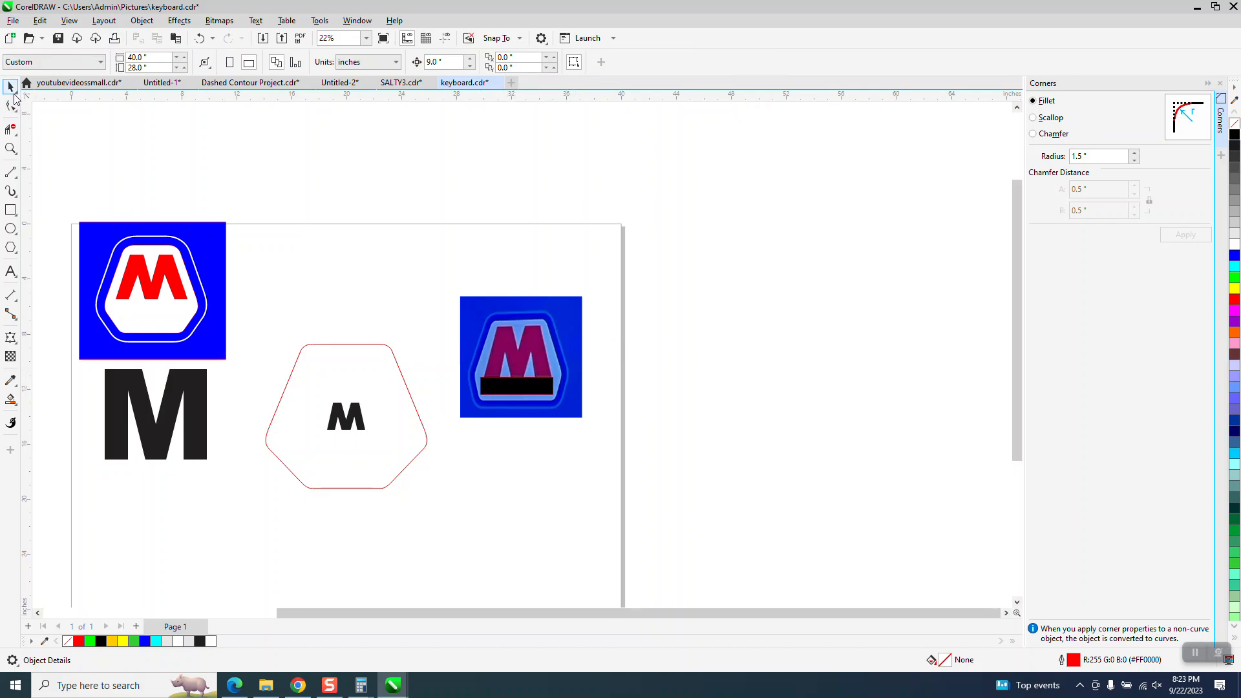
Move the M out of the rounded outline to the page's lower right area and close the Corners settings.
{"action": "left_click_drag", "start_coordinate": [350, 424], "coordinate": [593, 515]}
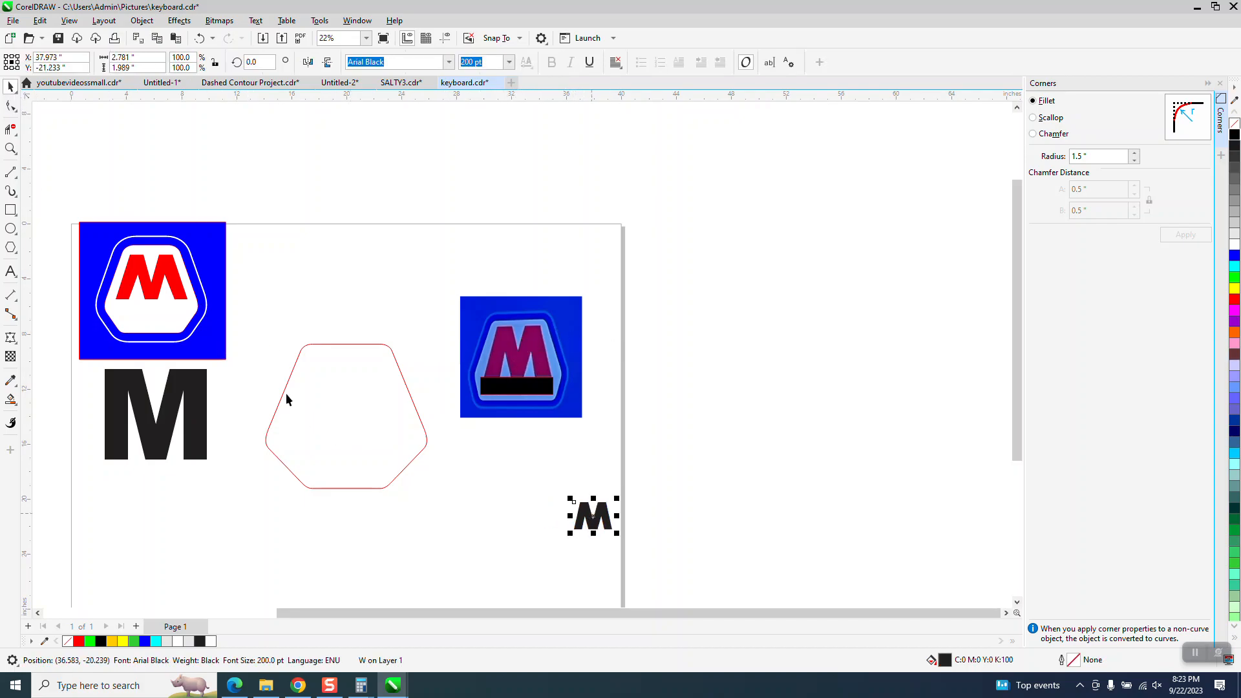
{"action": "left_click_drag", "start_coordinate": [257, 315], "coordinate": [480, 526]}
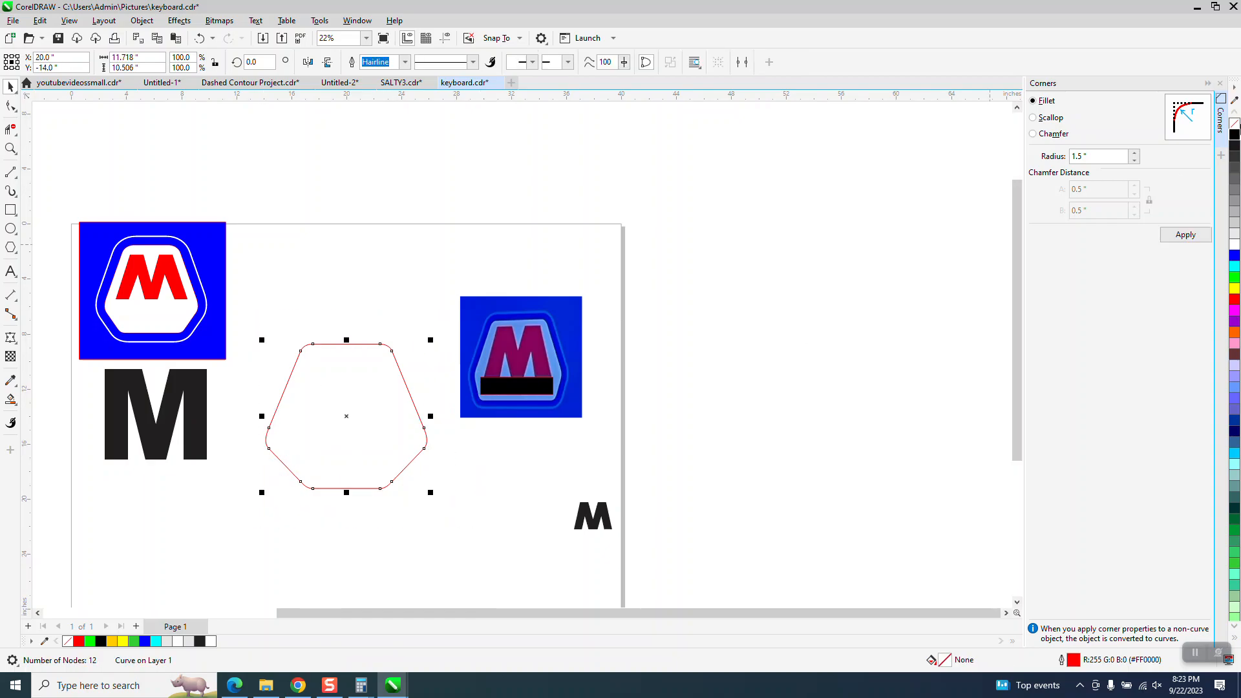
{"action": "left_click", "coordinate": [1221, 84]}
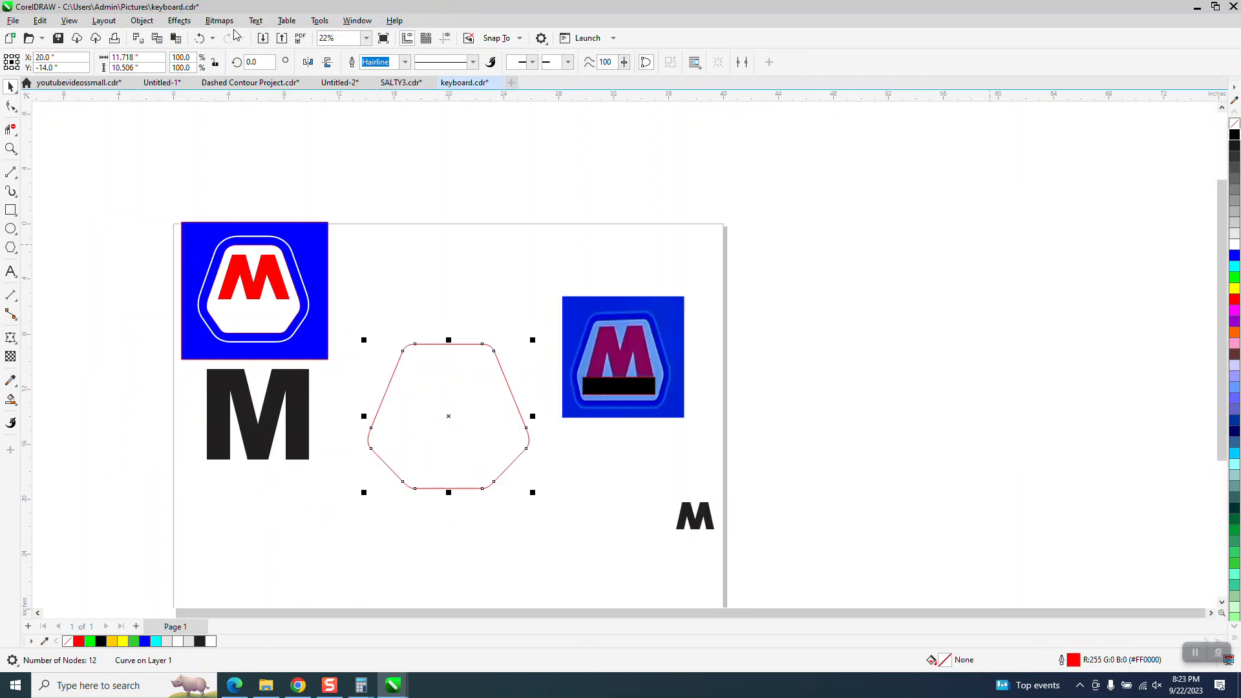
Add a one-step outside contour with a 0.5 inch offset to the rounded outline.
{"action": "left_click", "coordinate": [179, 20]}
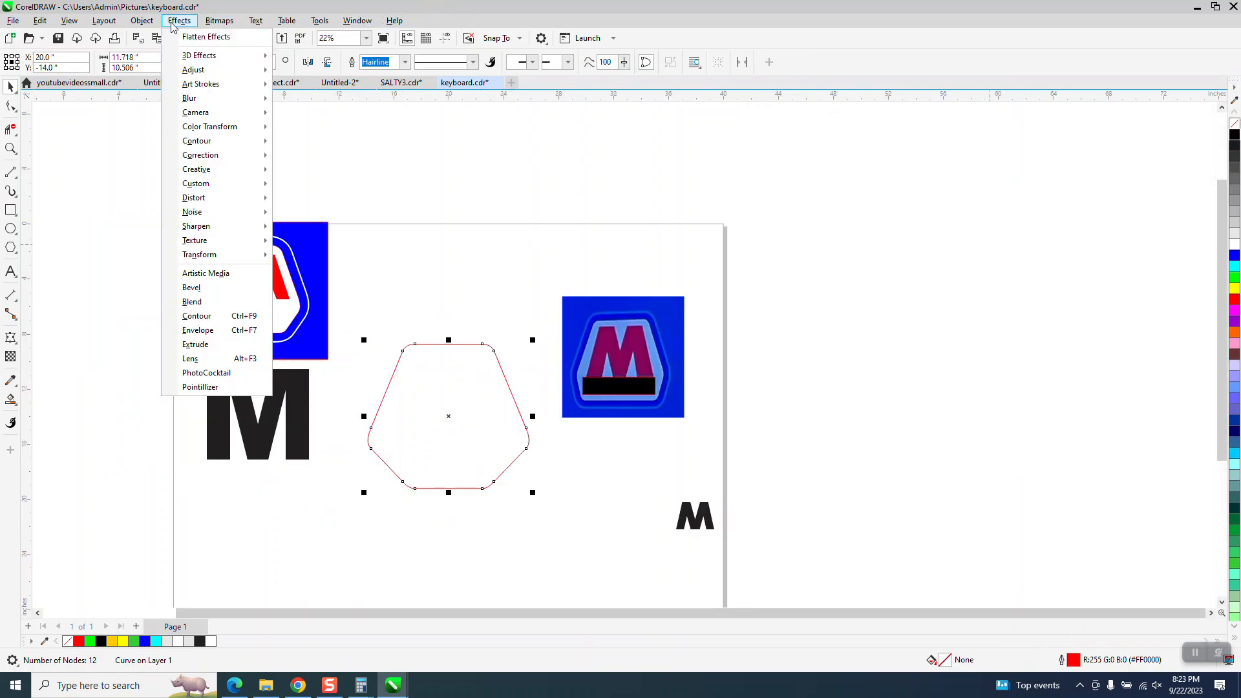
{"action": "left_click", "coordinate": [238, 318]}
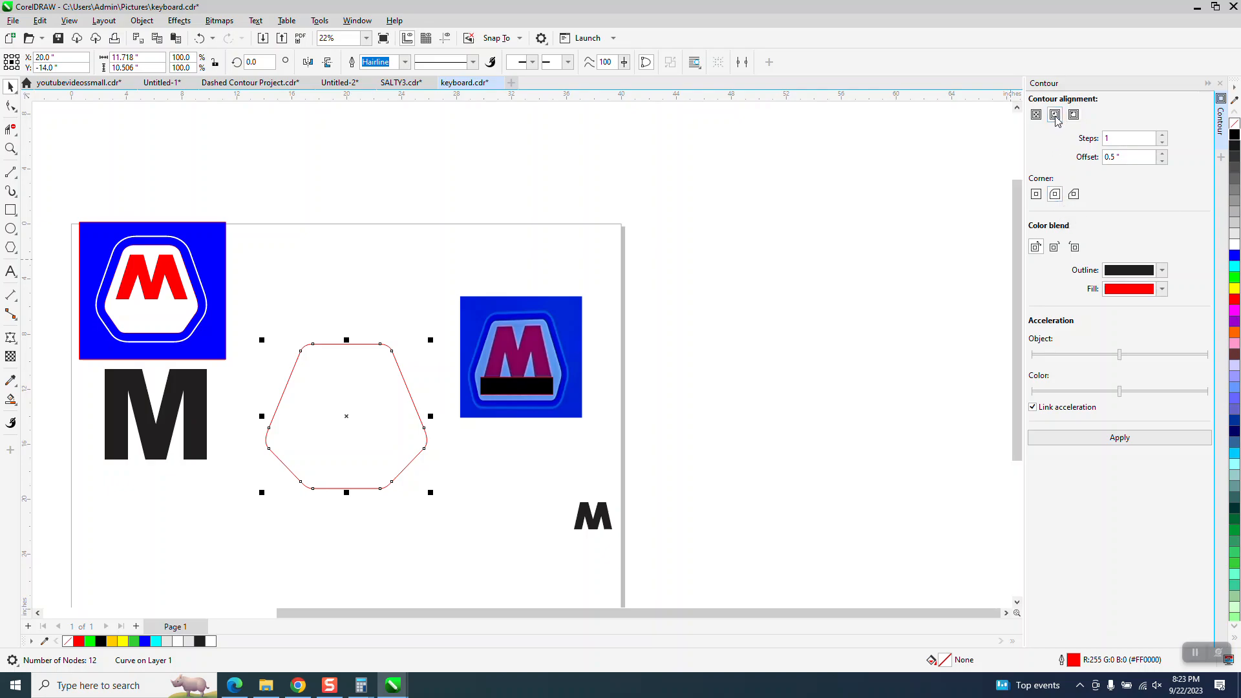
{"action": "left_click", "coordinate": [1127, 436]}
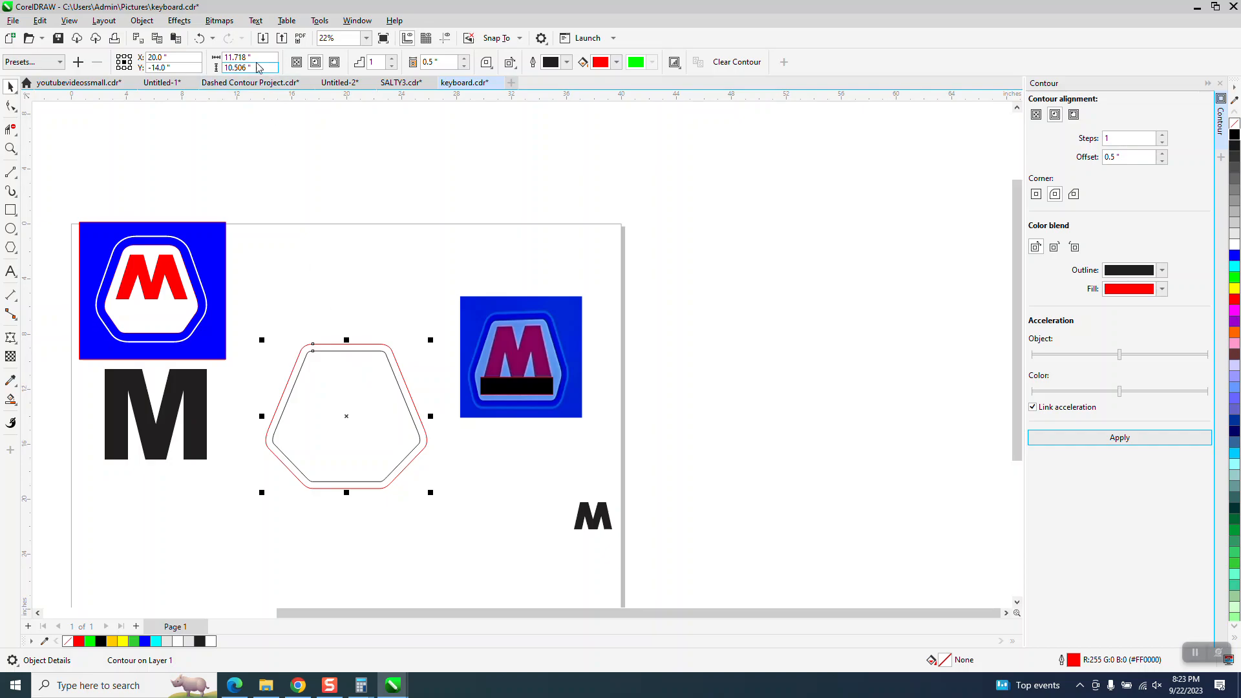
{"action": "left_click", "coordinate": [199, 38]}
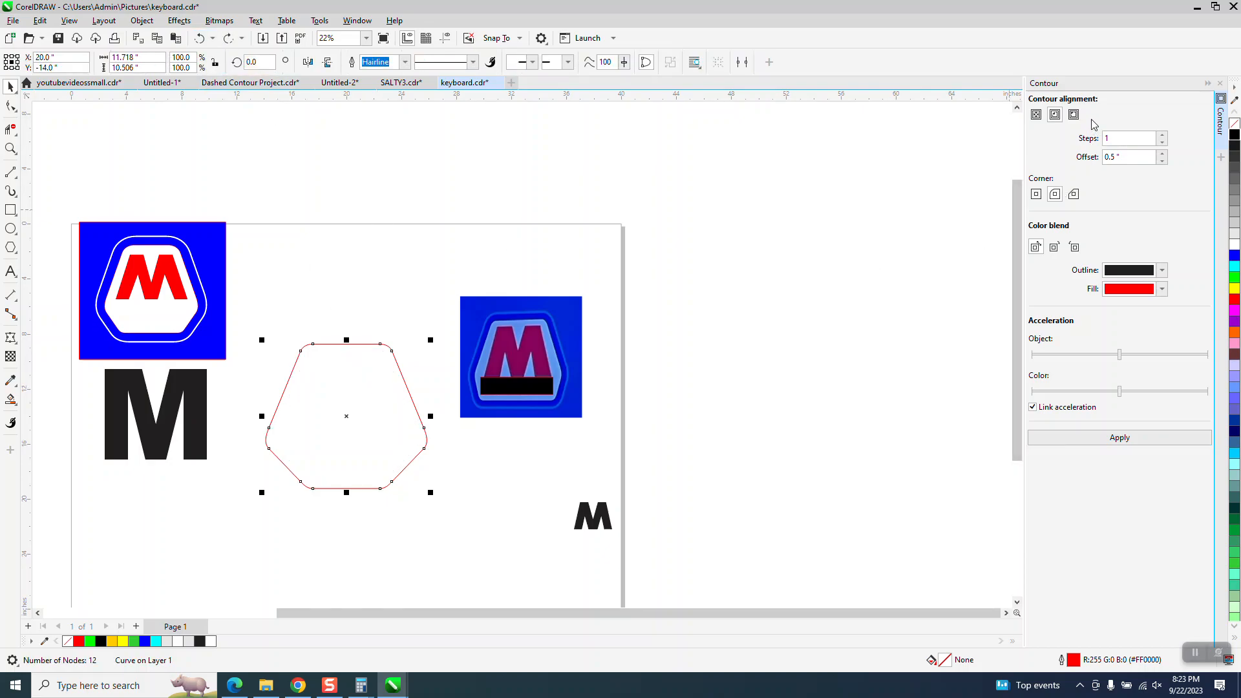
{"action": "left_click", "coordinate": [1074, 116]}
{"action": "left_click", "coordinate": [1119, 438]}
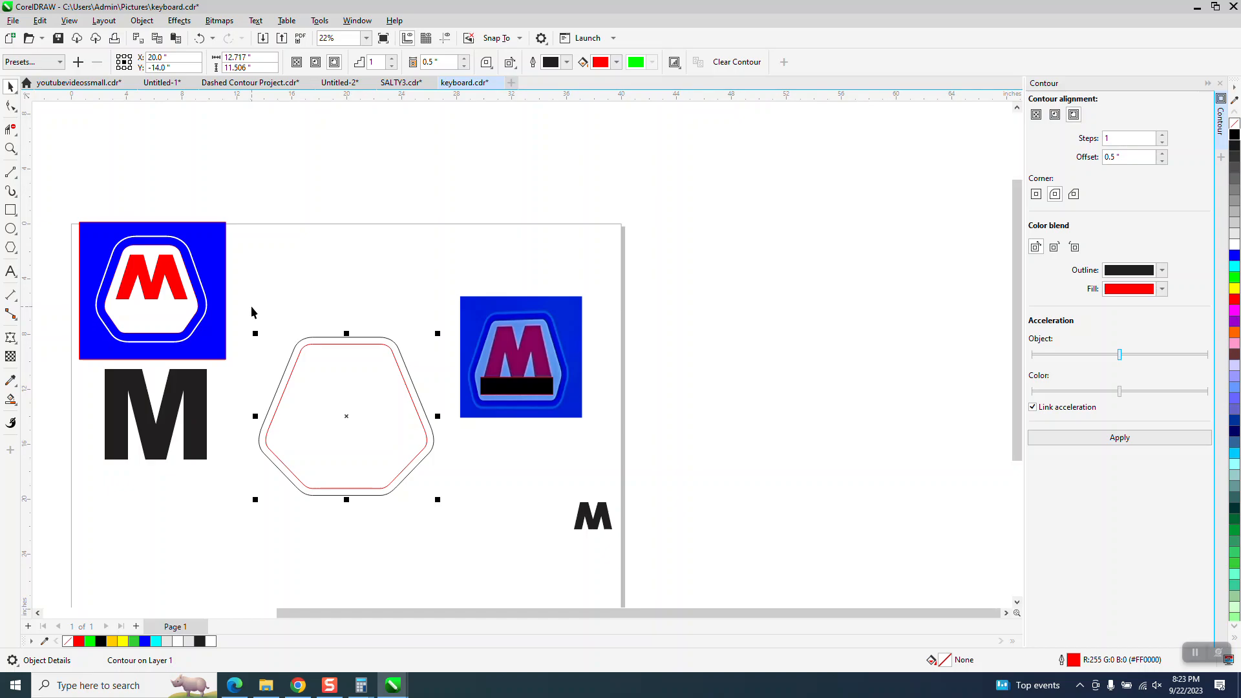
Break the contour apart and scale both outlines together about their center to about 11.0 by 10.0 inches.
{"action": "left_click", "coordinate": [142, 20]}
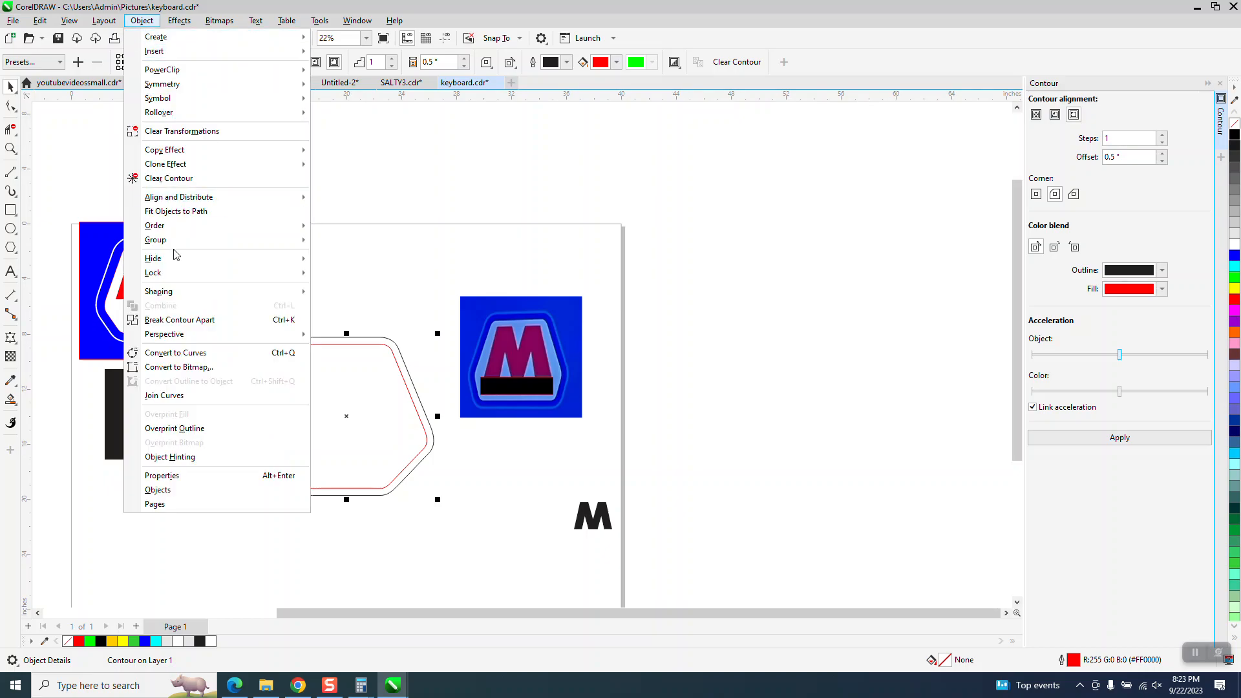
{"action": "left_click", "coordinate": [189, 325]}
{"action": "left_click_drag", "start_coordinate": [251, 305], "coordinate": [460, 528]}
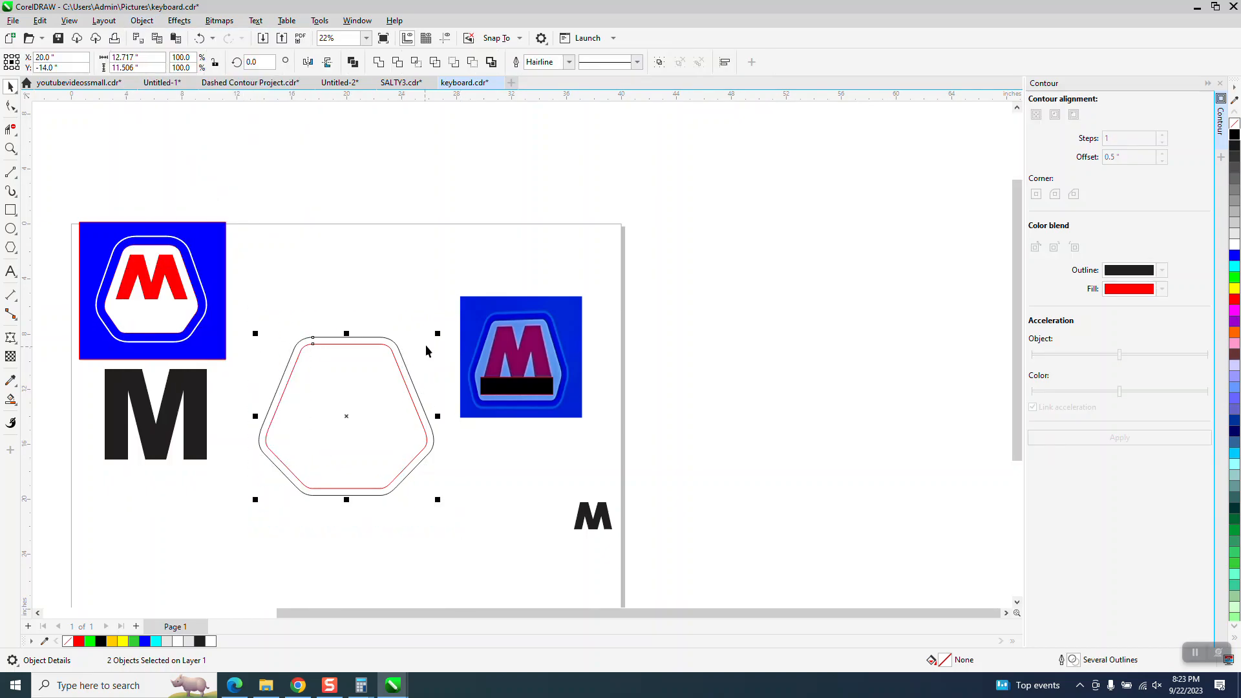
{"action": "mouse_move", "coordinate": [440, 334]}
{"action": "left_mouse_down"}
{"action": "mouse_move", "coordinate": [429, 355]}
{"action": "mouse_move", "coordinate": [440, 343]}
{"action": "left_mouse_up"}
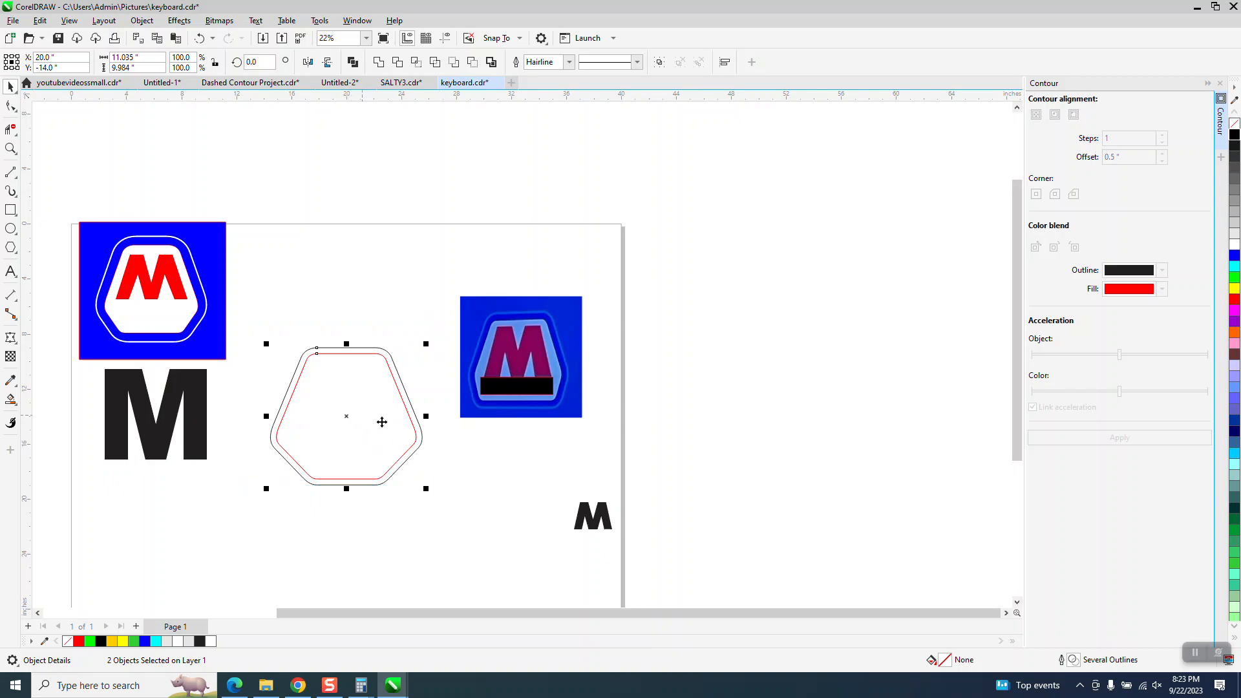
Enlarge the M to about 6.5 by 4.6 inches and place it horizontally centered in the upper part of the outlines.
{"action": "left_click", "coordinate": [593, 523]}
{"action": "key", "text": "p"}
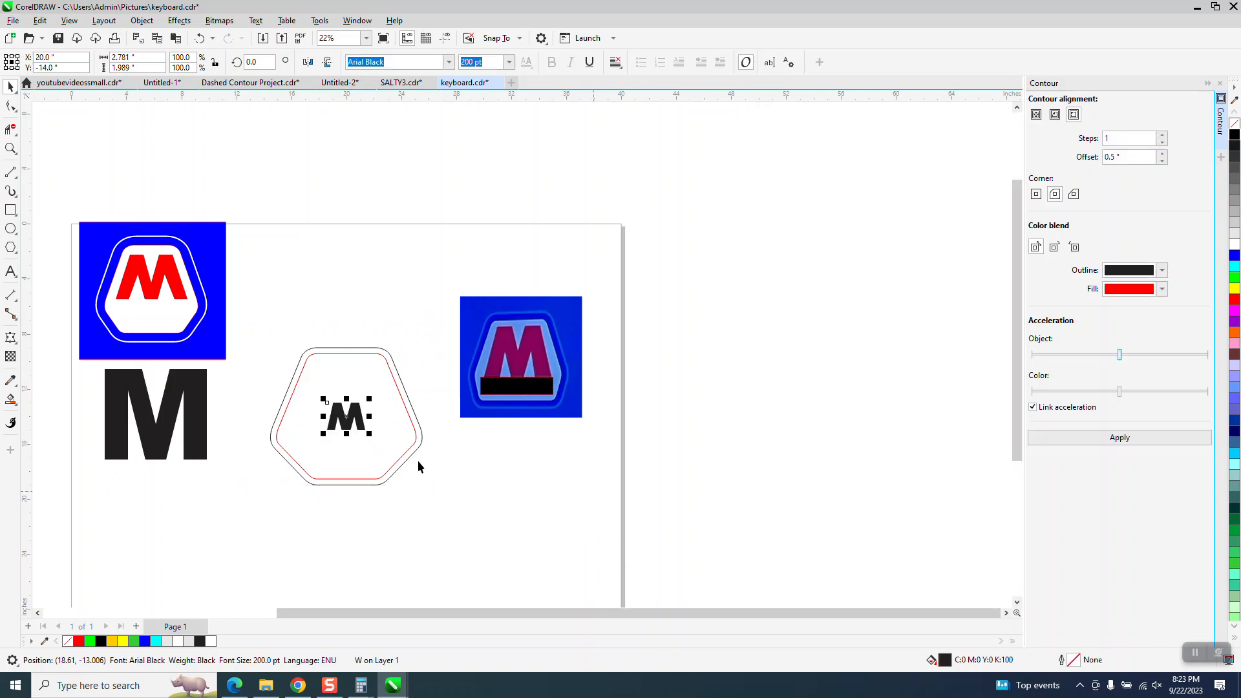
{"action": "left_click_drag", "start_coordinate": [370, 400], "coordinate": [405, 377]}
{"action": "left_click_drag", "start_coordinate": [399, 382], "coordinate": [395, 382]}
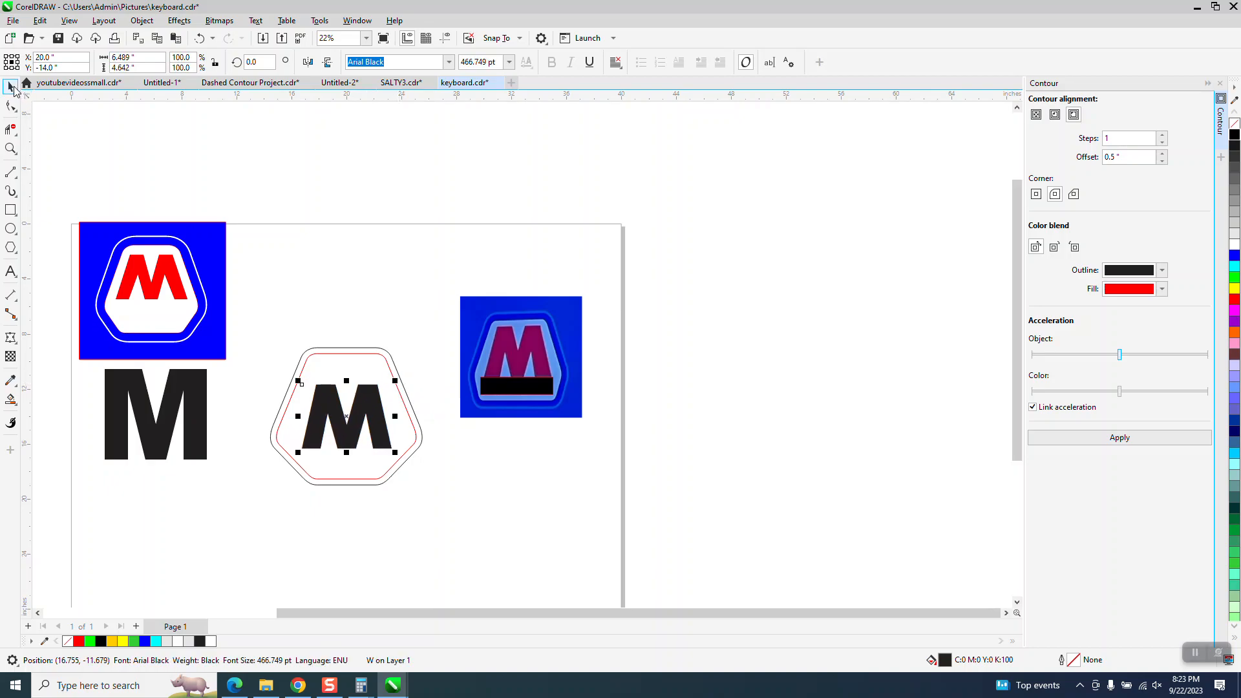
{"action": "left_click_drag", "start_coordinate": [348, 419], "coordinate": [352, 398]}
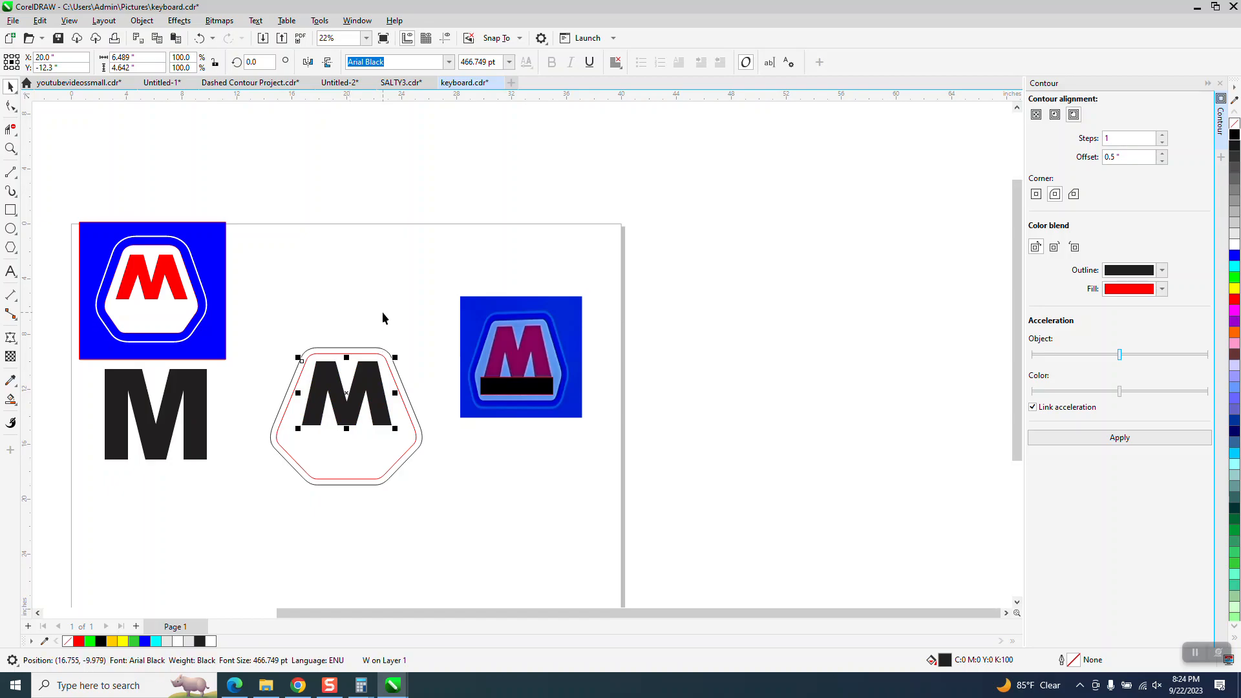
Replace the M's fill with a black hairline outline and convert the letter to curves.
{"action": "left_click", "coordinate": [1235, 123]}
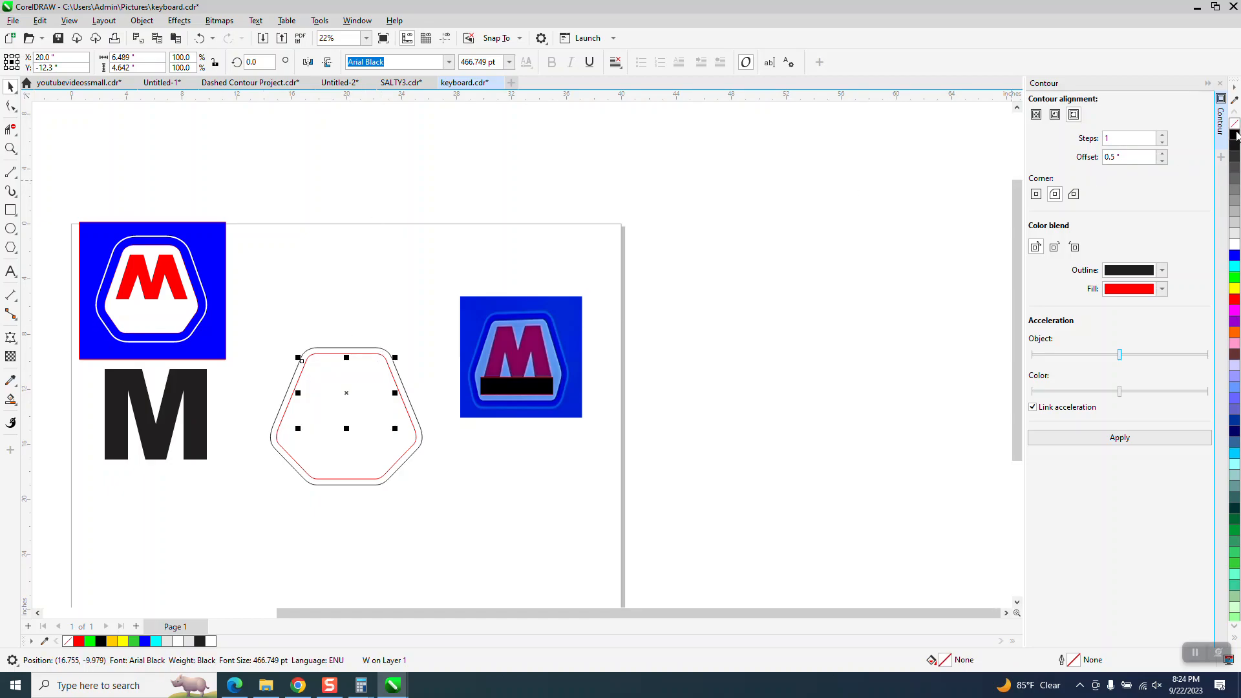
{"action": "left_click", "coordinate": [142, 21]}
{"action": "left_click", "coordinate": [202, 353]}
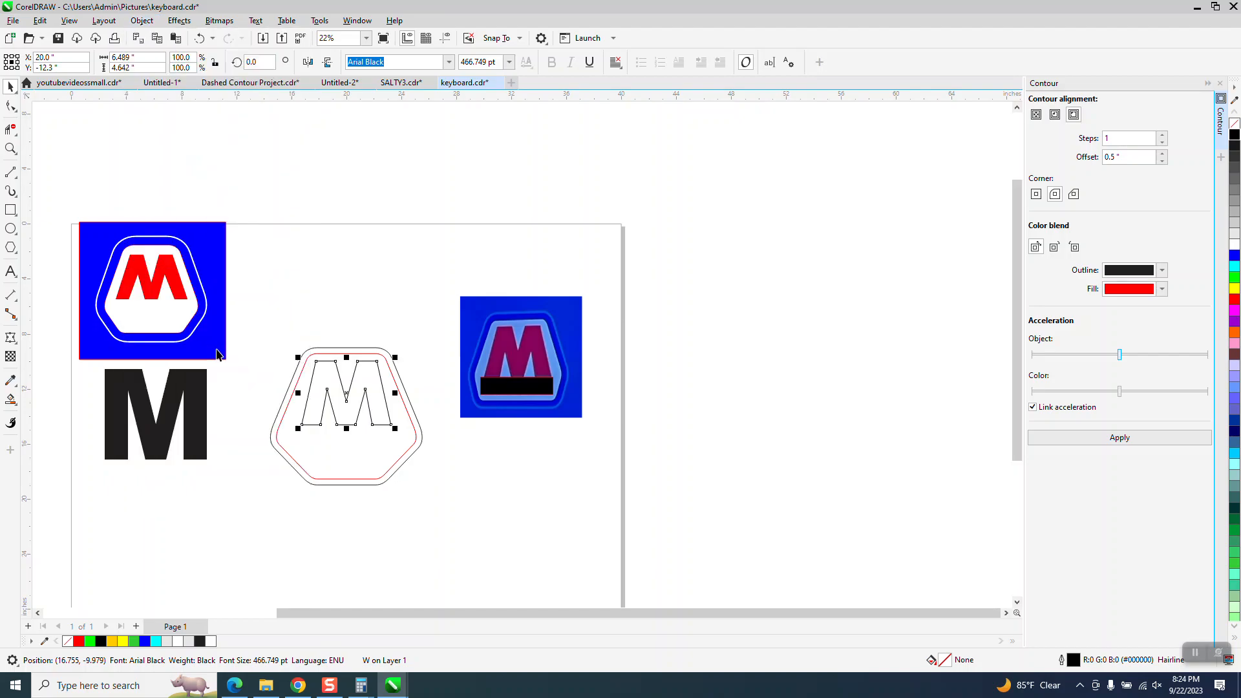
Set the document's nudge distance to 0.75 inch.
{"action": "left_click", "coordinate": [11, 149]}
{"action": "left_click_drag", "start_coordinate": [265, 318], "coordinate": [795, 521]}
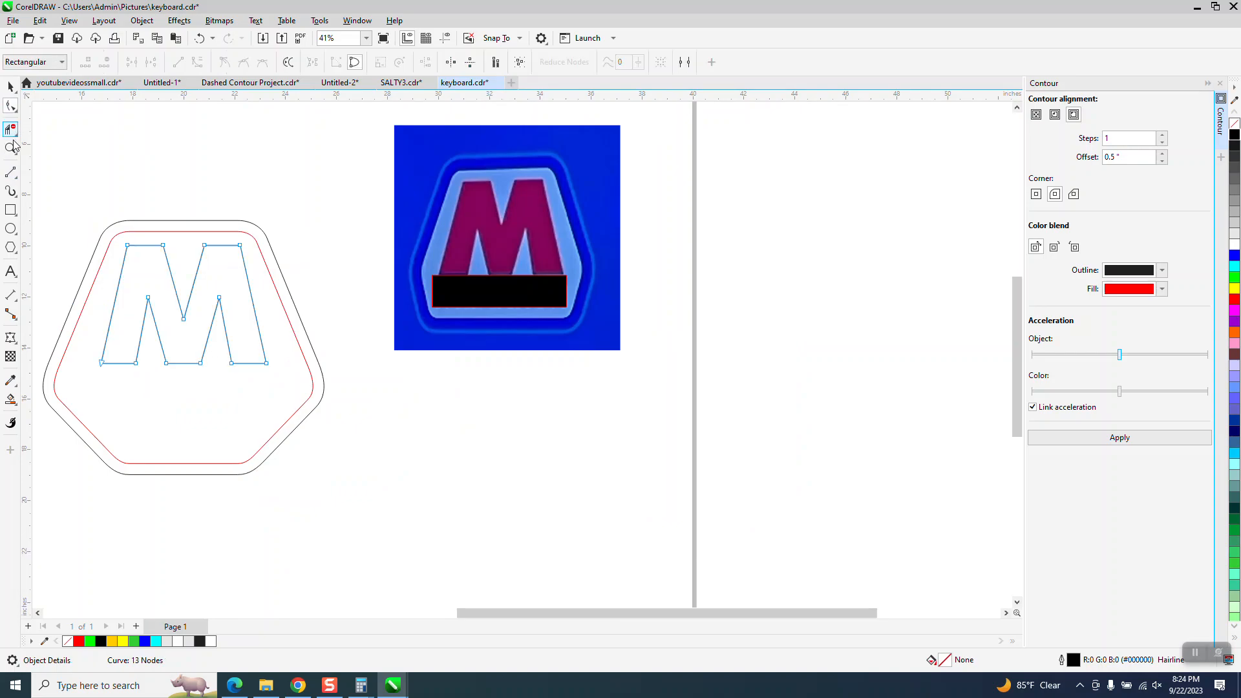
{"action": "left_click", "coordinate": [10, 86]}
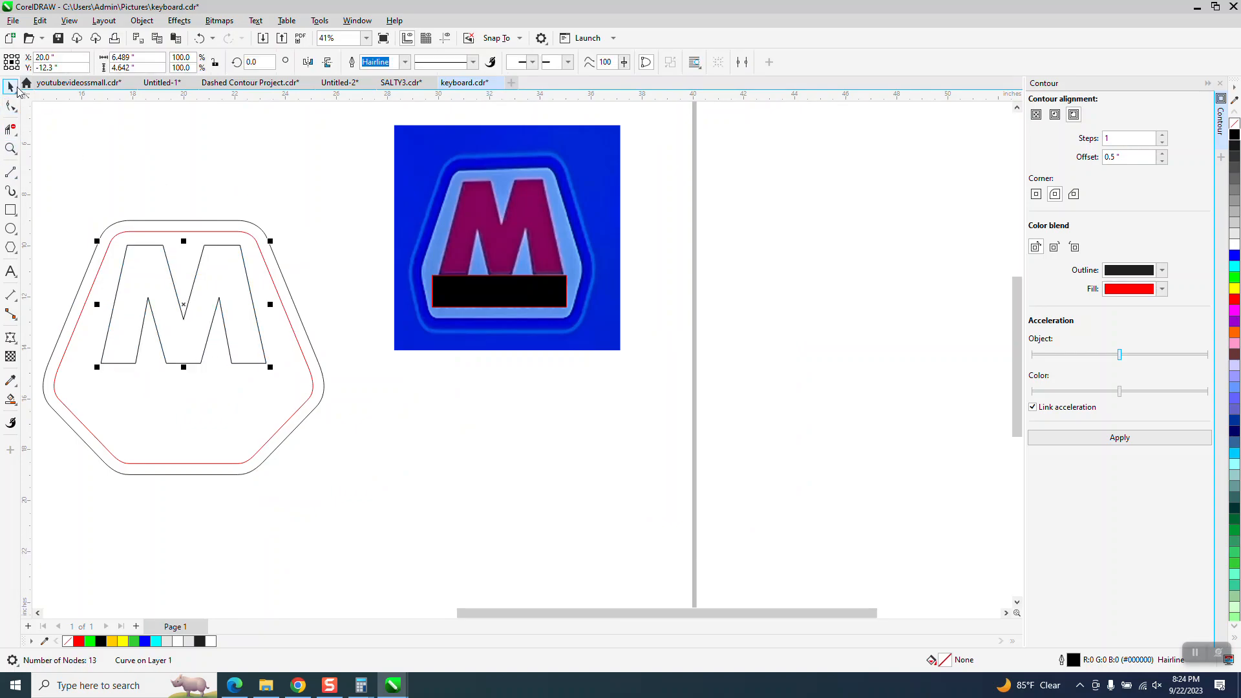
{"action": "left_click", "coordinate": [316, 149]}
{"action": "left_click", "coordinate": [440, 61]}
{"action": "left_click", "coordinate": [239, 317]}
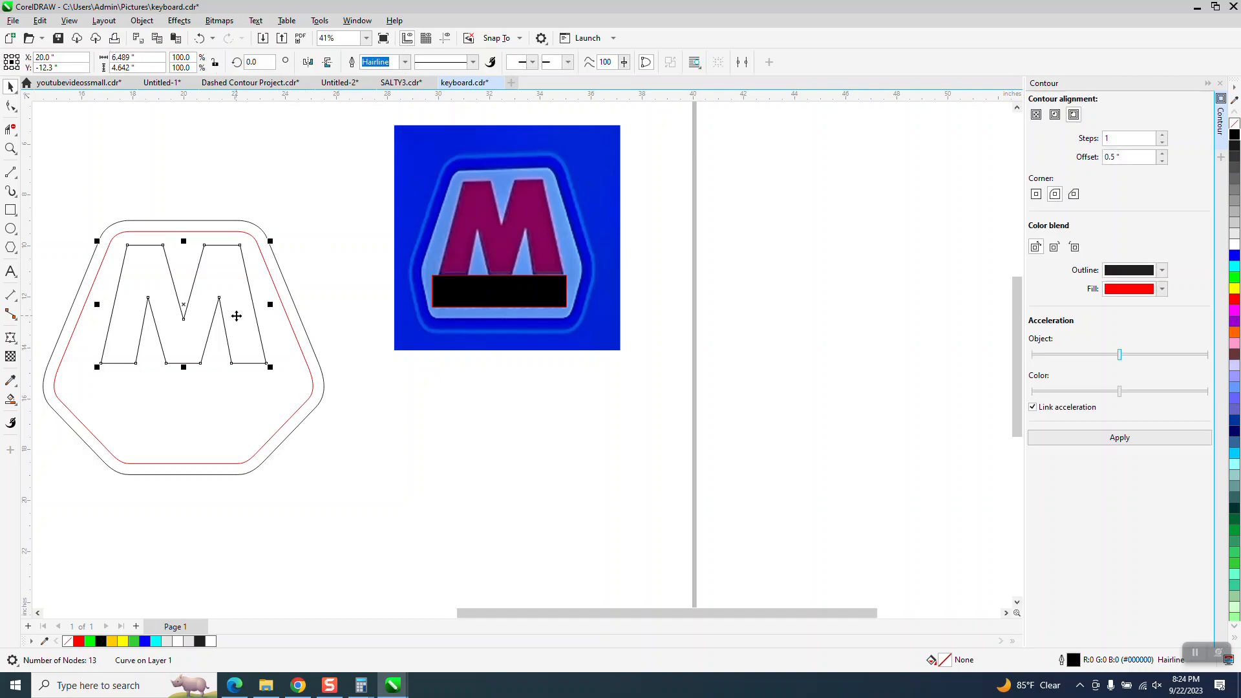
{"action": "left_click", "coordinate": [266, 129]}
{"action": "left_click", "coordinate": [443, 61]}
{"action": "type", "text": ".7"}
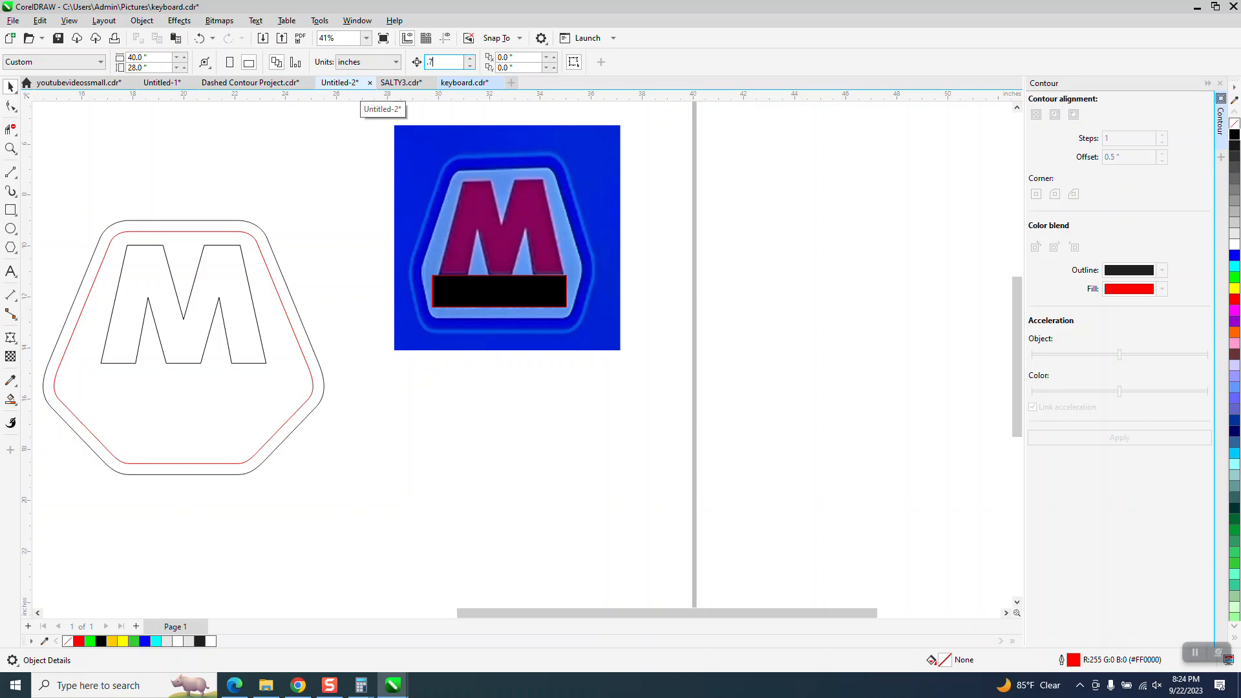
{"action": "type", "text": "5"}
Spread the M's outer legs by nudging each leg's two bottom nodes 0.75 inch outward.
{"action": "left_click", "coordinate": [10, 105]}
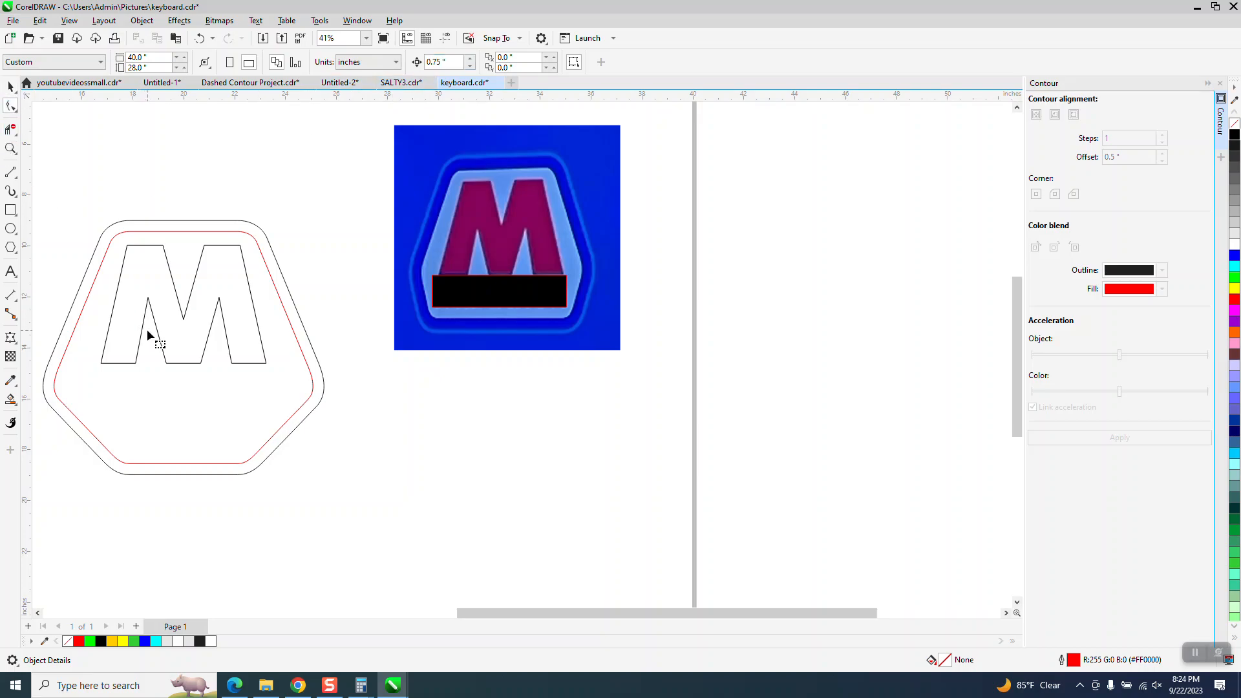
{"action": "left_click", "coordinate": [99, 359]}
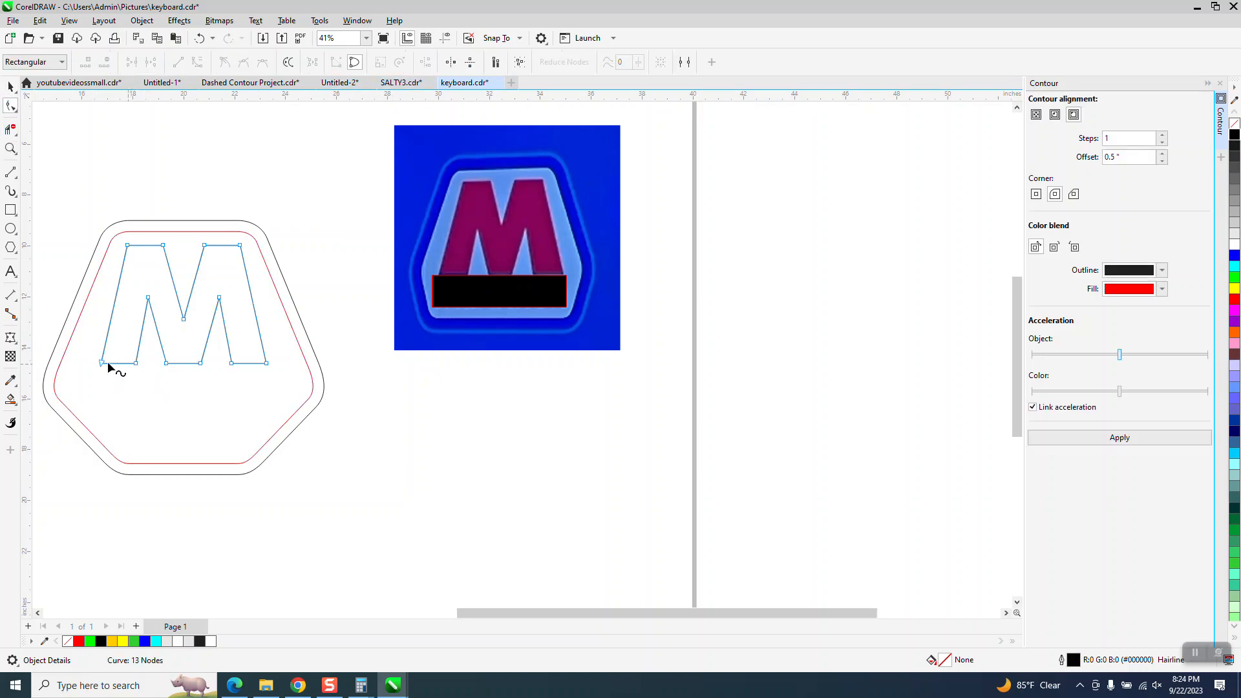
{"action": "left_click_drag", "start_coordinate": [136, 376], "coordinate": [137, 378]}
{"action": "key", "text": "Left"}
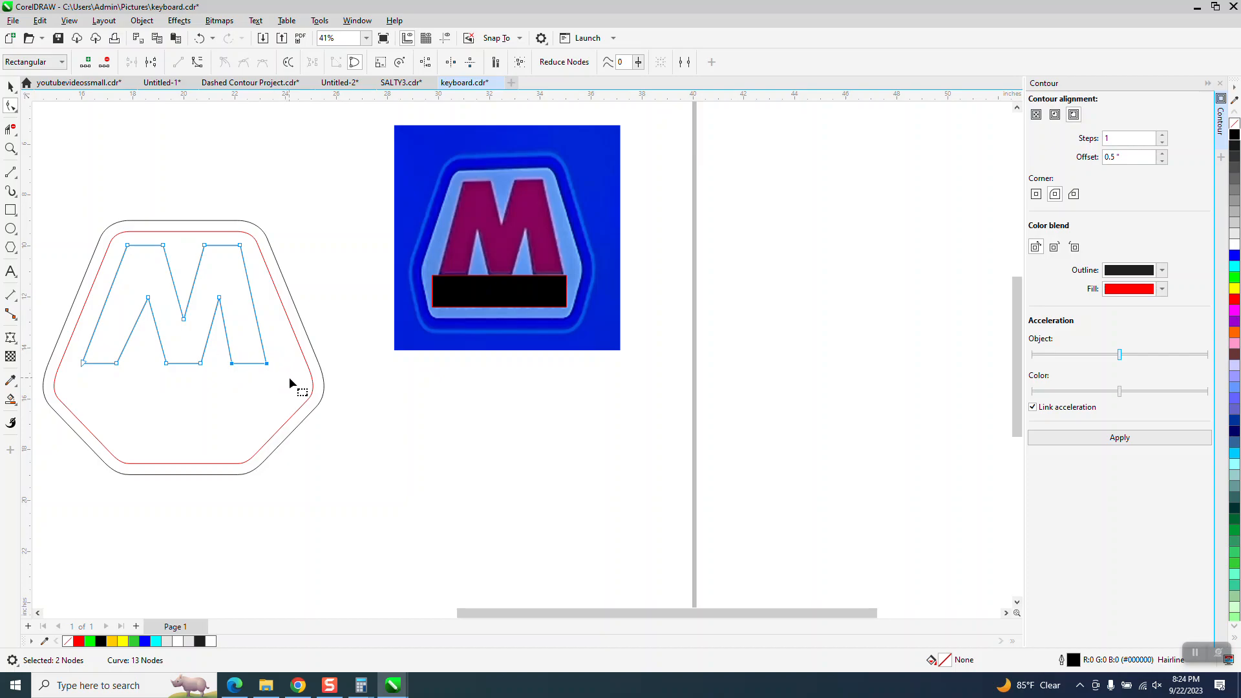
{"action": "key", "text": "Right"}
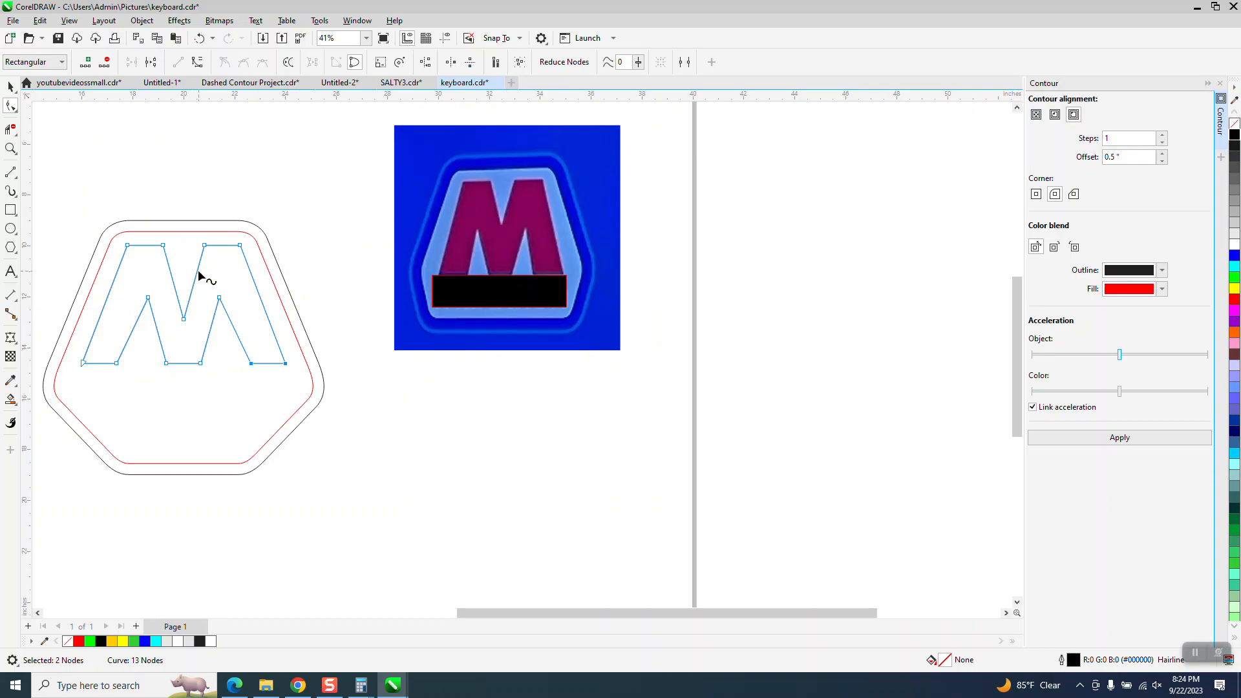
Raise the node at the tip of the M's central V straight up to about Y -12.3 inches.
{"action": "left_click", "coordinate": [184, 319]}
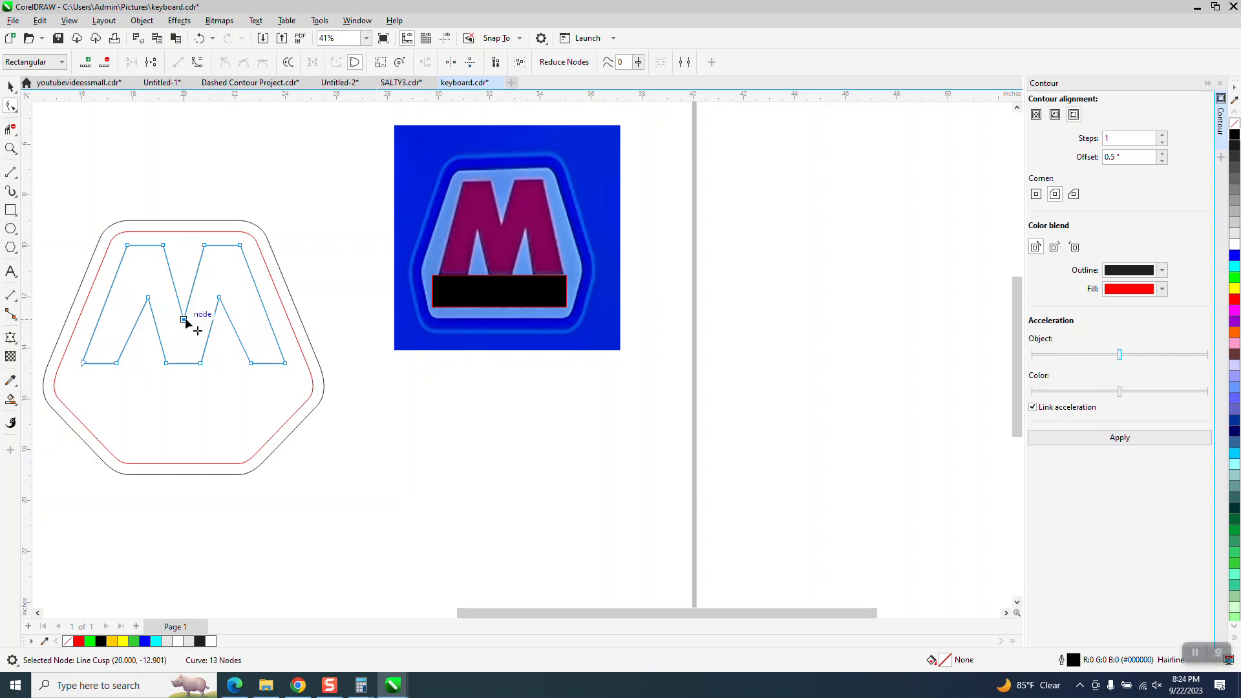
{"action": "left_click_drag", "start_coordinate": [184, 319], "coordinate": [198, 309]}
{"action": "left_click", "coordinate": [200, 39]}
{"action": "left_click_drag", "start_coordinate": [184, 320], "coordinate": [184, 304]}
{"action": "scroll", "coordinate": [573, 378], "scroll_direction": "down", "scroll_amount": 1}
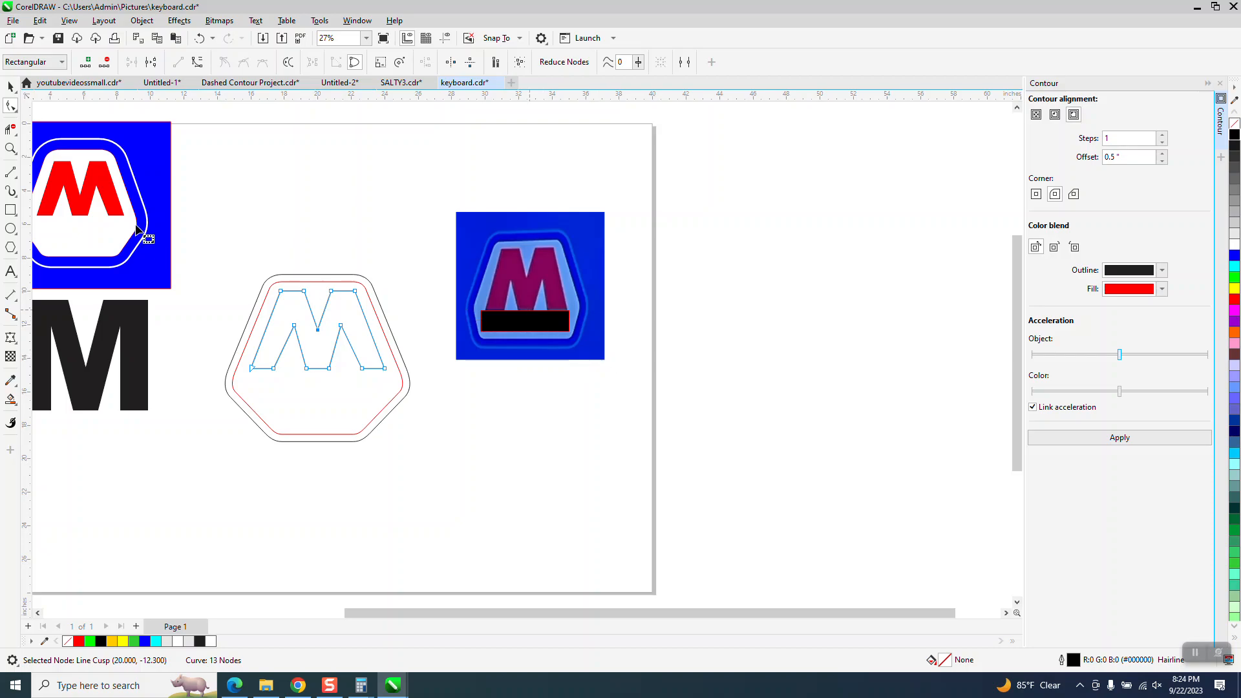
Set the document's nudge distance to 0.1 inch.
{"action": "left_click", "coordinate": [10, 148]}
{"action": "left_click_drag", "start_coordinate": [269, 340], "coordinate": [456, 414]}
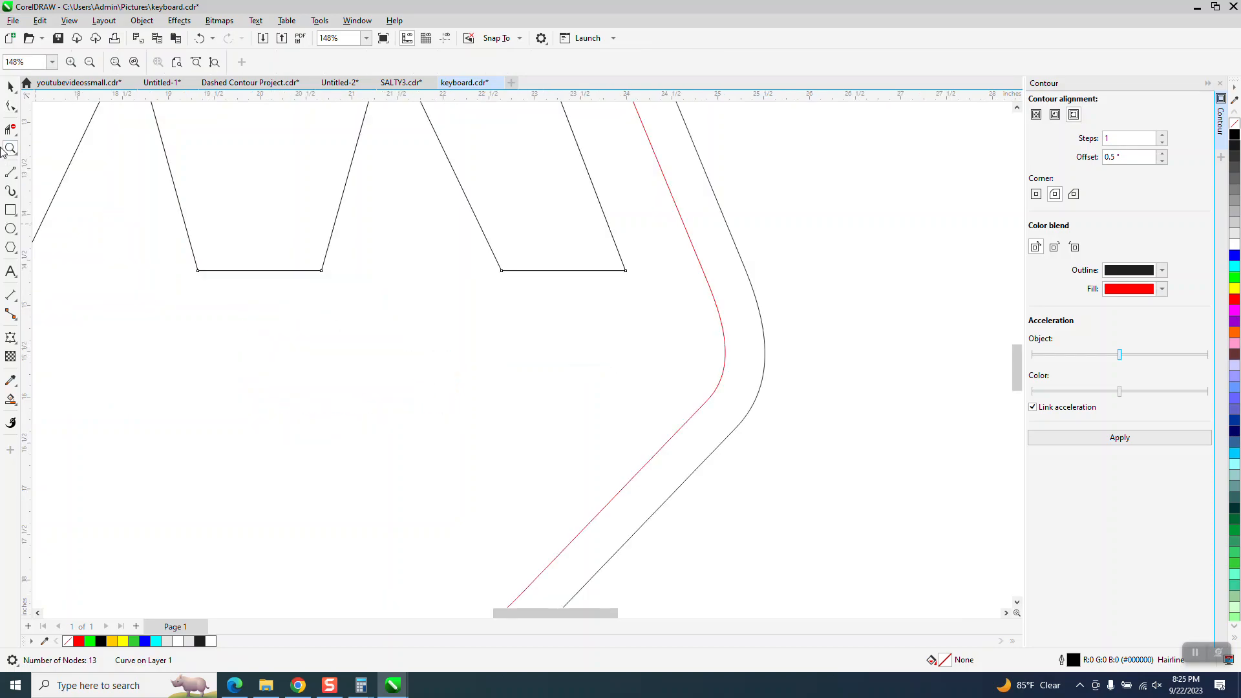
{"action": "key", "text": "Escape"}
{"action": "left_click", "coordinate": [445, 62]}
{"action": "key", "text": "BackSpace"}
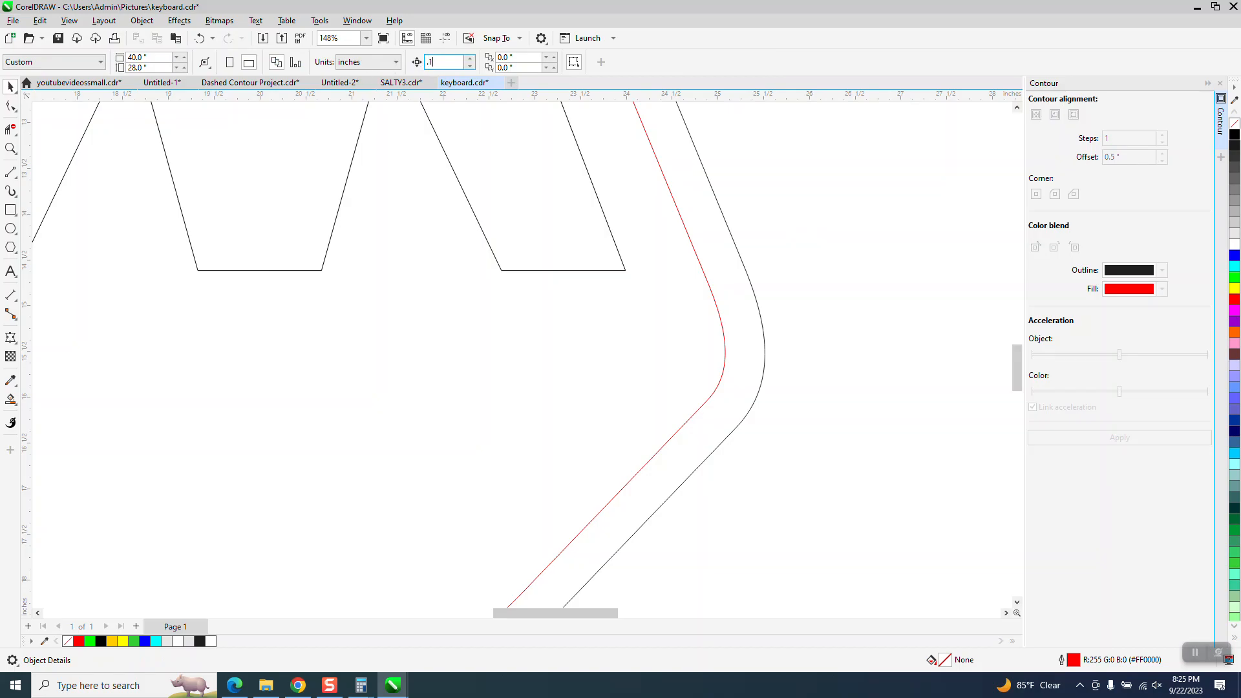
{"action": "type", "text": ".1"}
Narrow the base of the M's middle leg by nudging its two bottom nodes 0.1 inch inward.
{"action": "left_click", "coordinate": [10, 105]}
{"action": "left_click", "coordinate": [212, 270]}
{"action": "left_click_drag", "start_coordinate": [205, 277], "coordinate": [206, 278]}
{"action": "key", "text": "Right"}
{"action": "left_click_drag", "start_coordinate": [309, 288], "coordinate": [312, 285]}
{"action": "scroll", "coordinate": [296, 413], "scroll_direction": "down", "scroll_amount": 1}
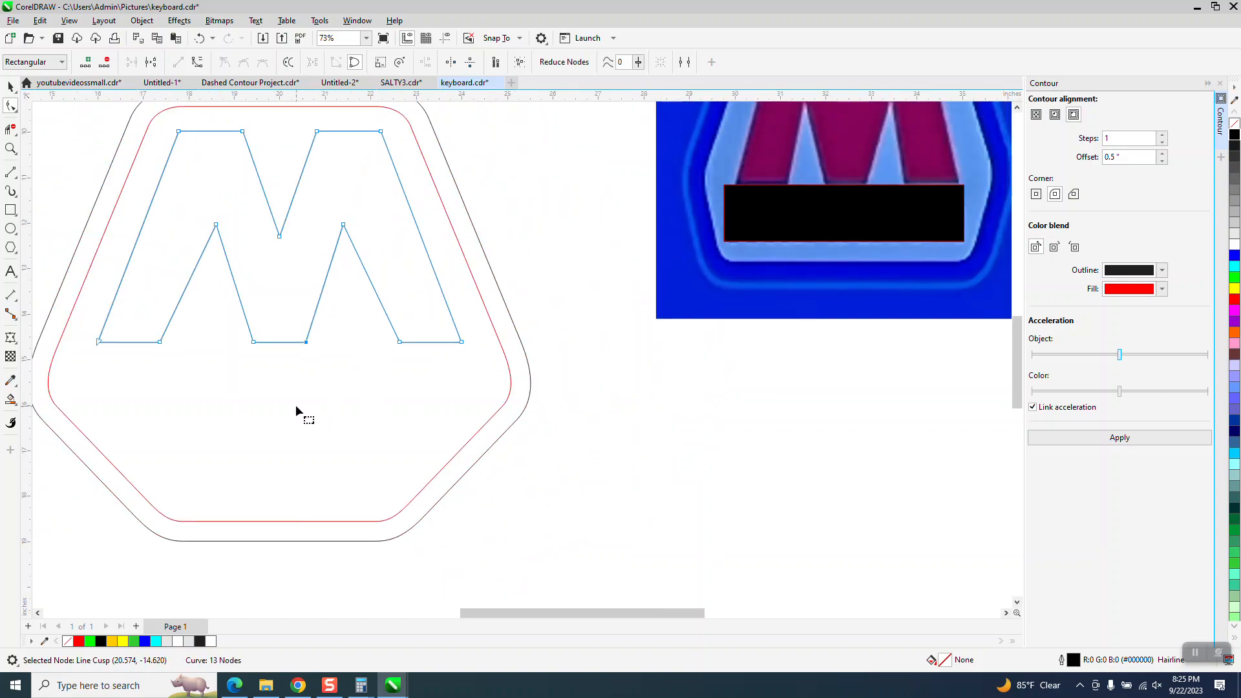
Lower the peak nodes of the M's two lower notches together, then nudge them back up by 0.3 inch.
{"action": "scroll", "coordinate": [298, 402], "scroll_direction": "down", "scroll_amount": 1}
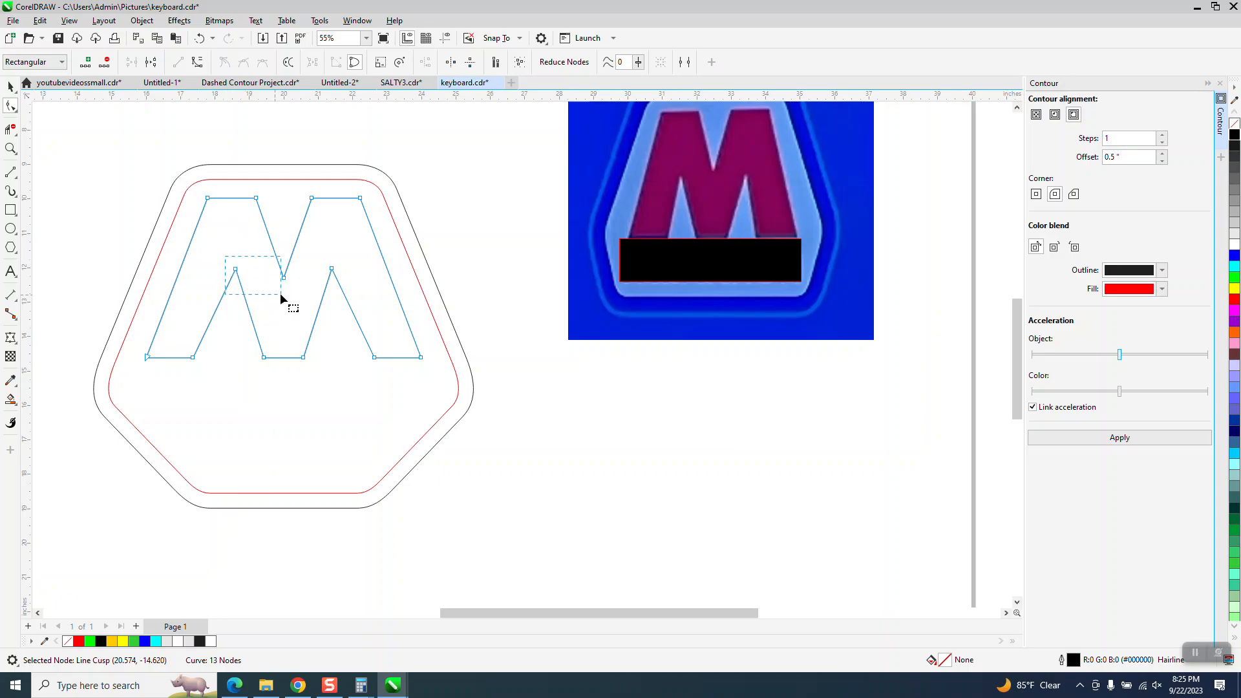
{"action": "left_click_drag", "start_coordinate": [336, 295], "coordinate": [351, 293]}
{"action": "left_click_drag", "start_coordinate": [366, 255], "coordinate": [212, 294]}
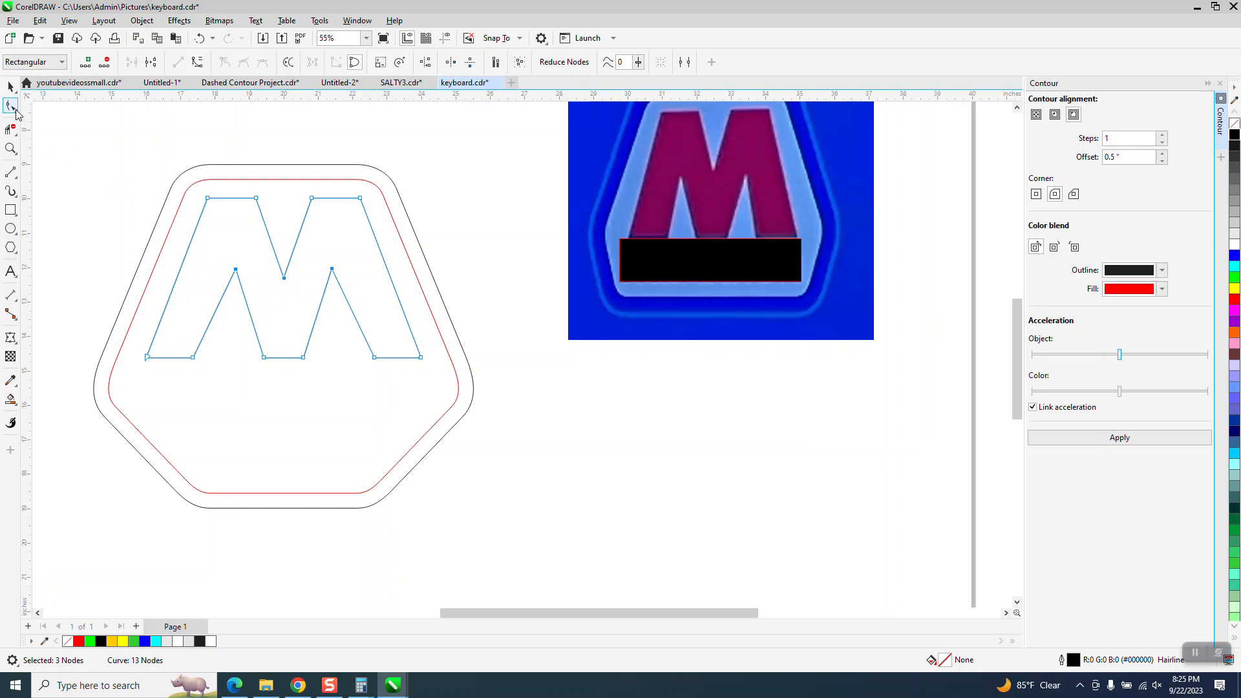
{"action": "left_click", "coordinate": [205, 250]}
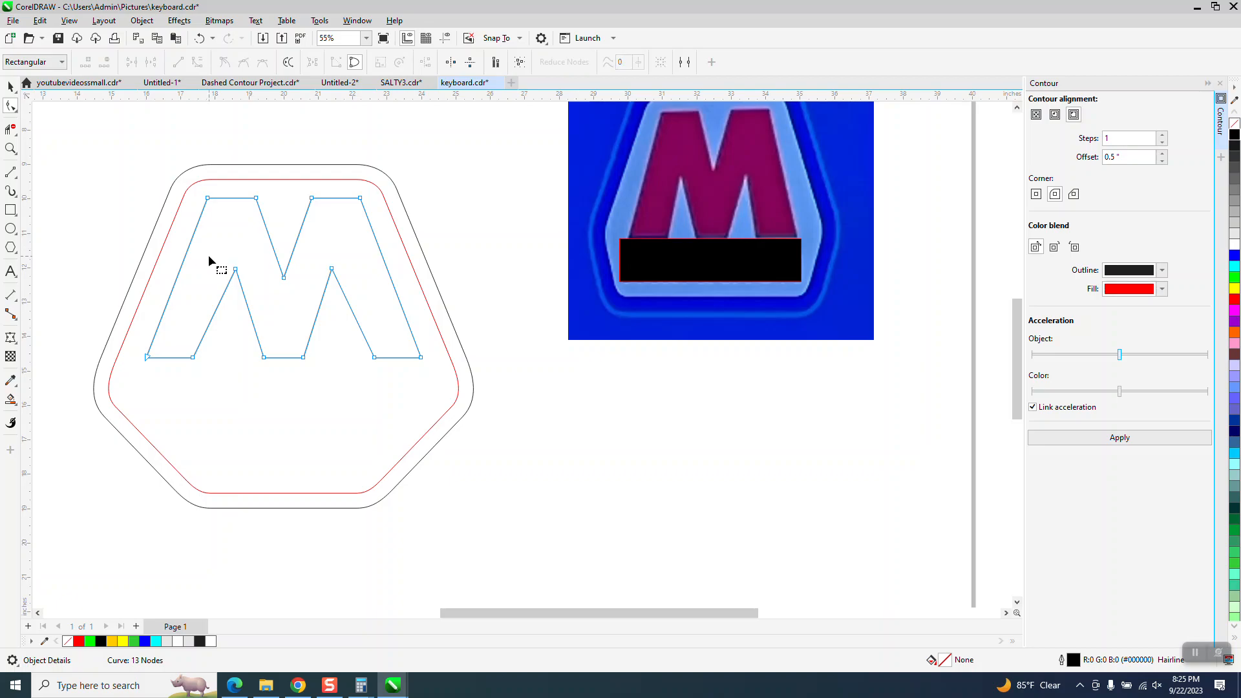
{"action": "mouse_move", "coordinate": [210, 257]}
{"action": "left_mouse_down"}
{"action": "mouse_move", "coordinate": [219, 292]}
{"action": "mouse_move", "coordinate": [272, 315]}
{"action": "mouse_move", "coordinate": [320, 309]}
{"action": "mouse_move", "coordinate": [345, 284]}
{"action": "left_mouse_up"}
{"action": "left_click_drag", "start_coordinate": [273, 297], "coordinate": [246, 255]}
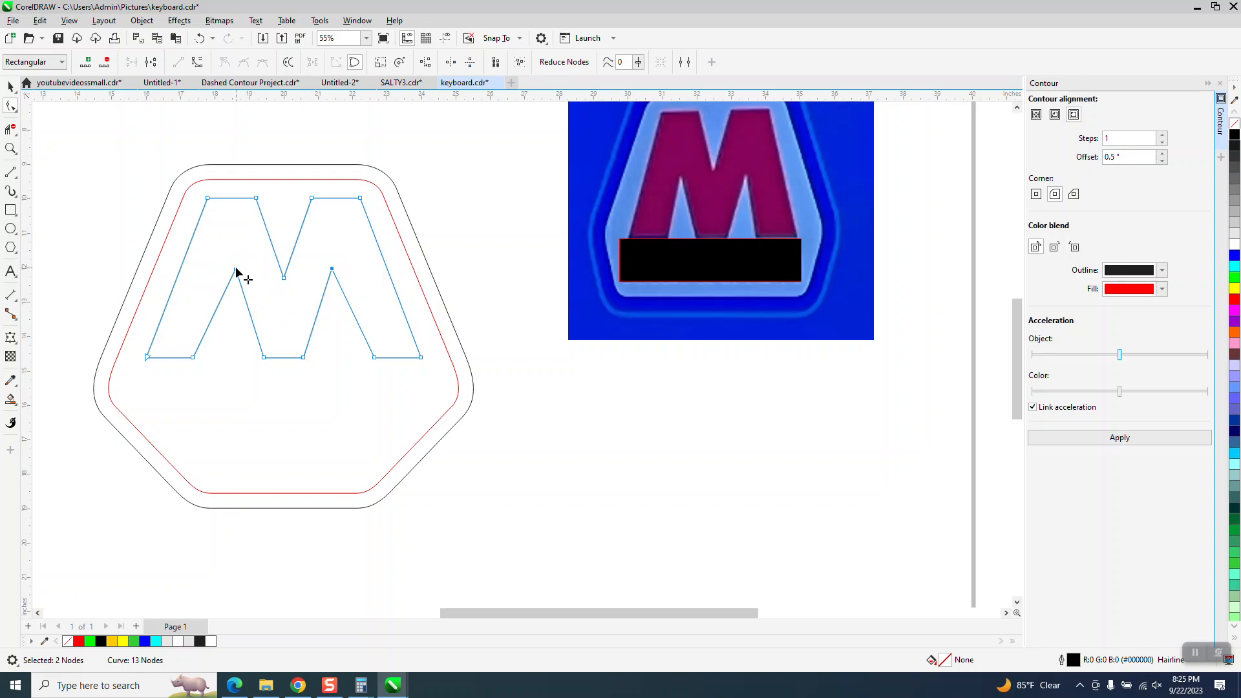
{"action": "left_click_drag", "start_coordinate": [236, 270], "coordinate": [236, 282]}
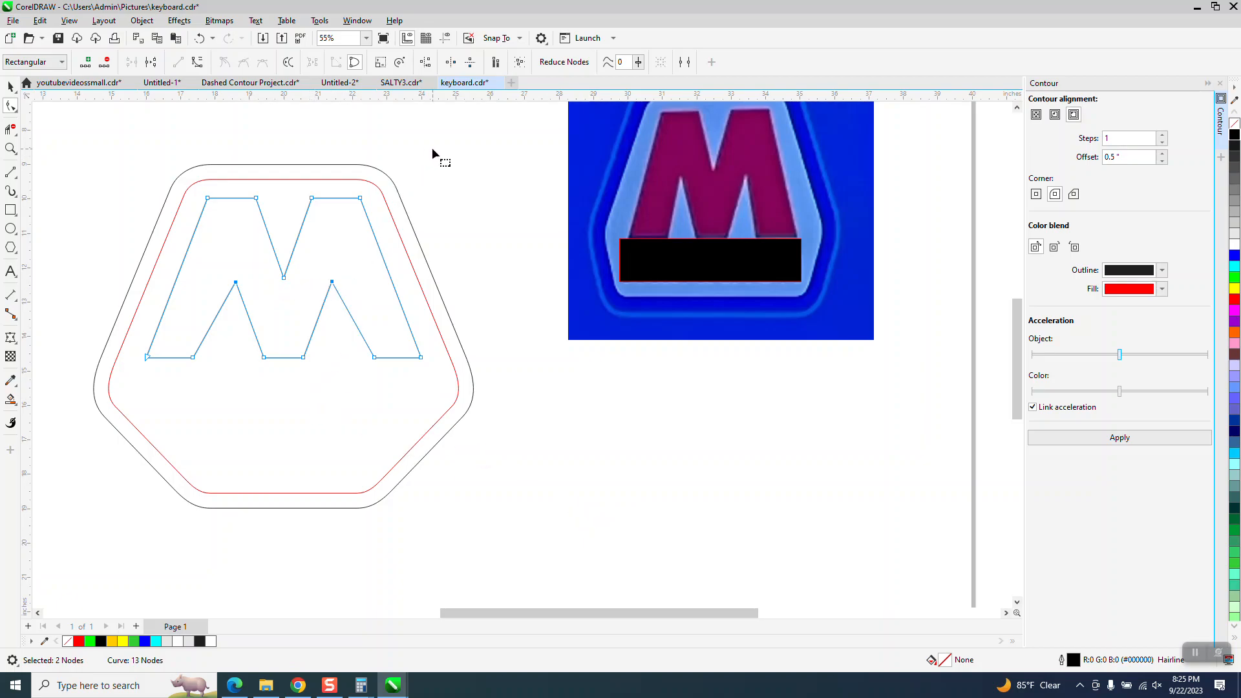
{"action": "key", "text": "Up"}
{"action": "key", "text": "Up"}
{"action": "key", "text": "Up"}
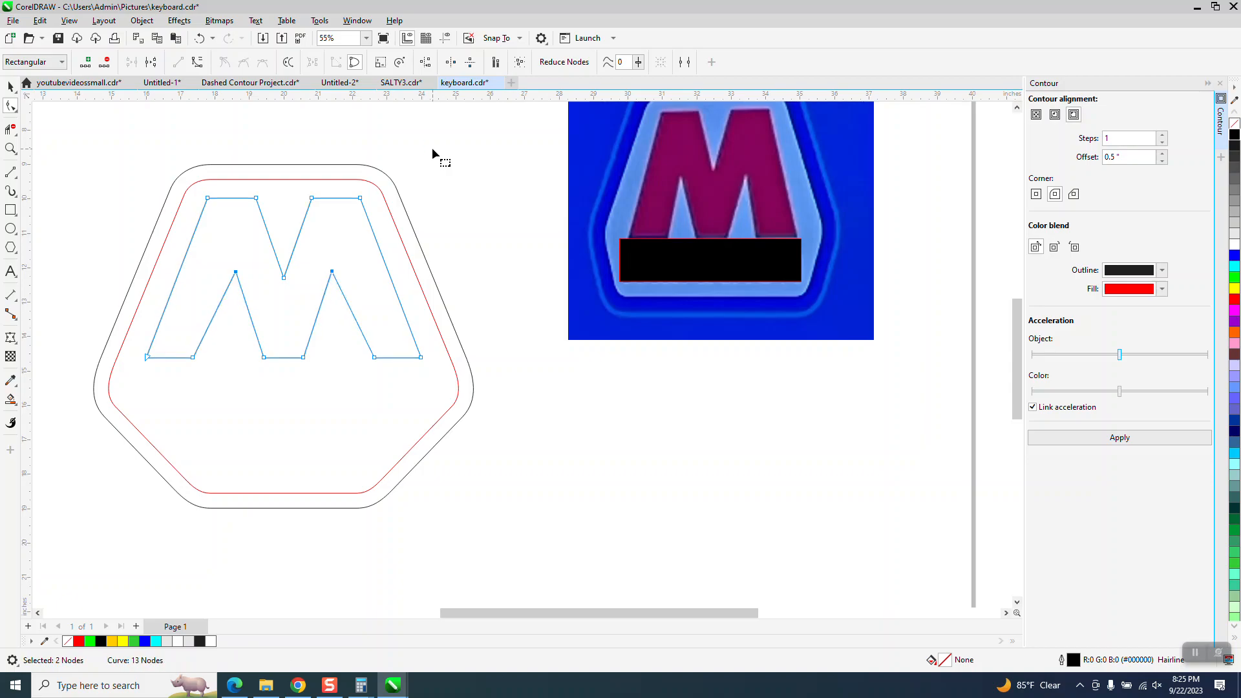
Widen the M's two outer legs by nudging each leg's inner bottom node 0.2 inch toward the centre.
{"action": "scroll", "coordinate": [403, 204], "scroll_direction": "down", "scroll_amount": 1}
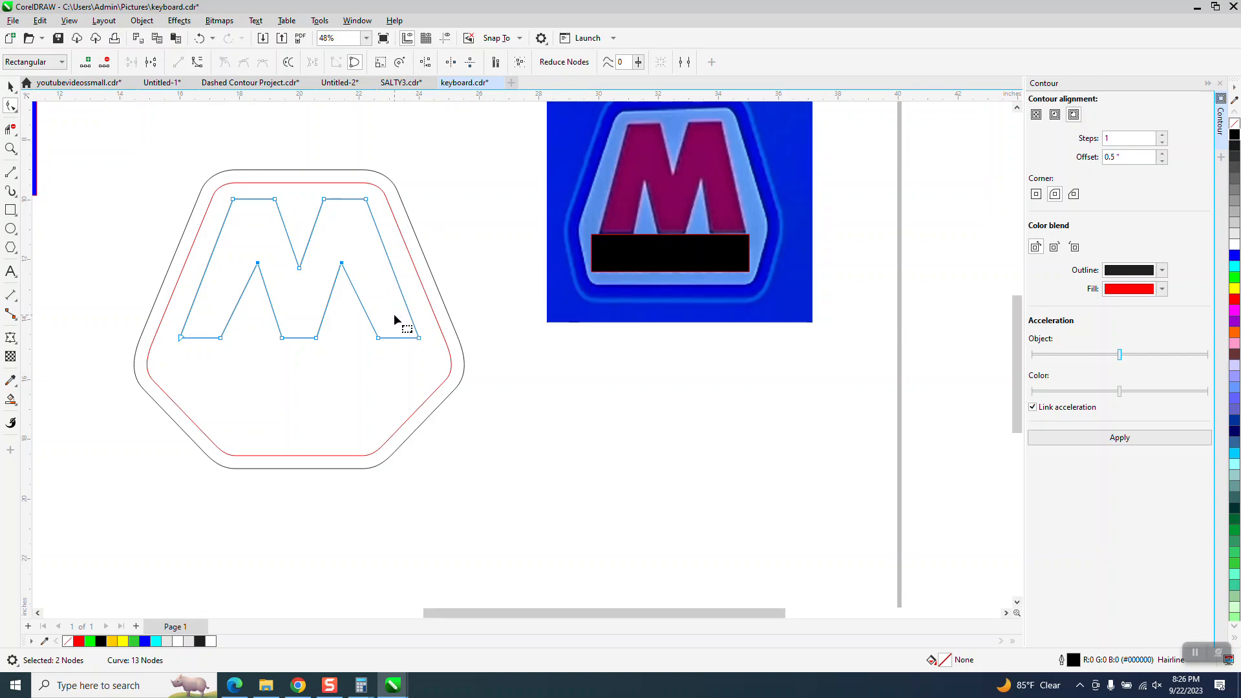
{"action": "left_click_drag", "start_coordinate": [354, 353], "coordinate": [356, 350]}
{"action": "left_click_drag", "start_coordinate": [221, 336], "coordinate": [223, 339]}
{"action": "key", "text": "Down"}
{"action": "key", "text": "Up"}
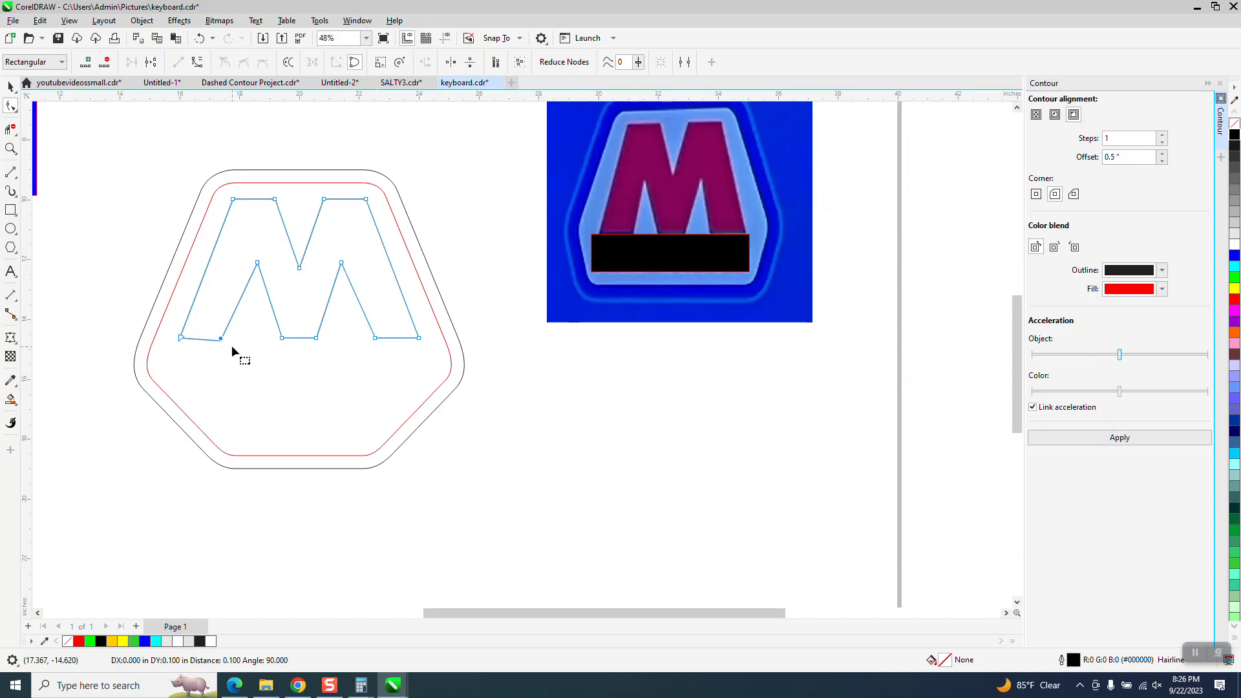
{"action": "key", "text": "Right"}
{"action": "key", "text": "Right"}
{"action": "left_click_drag", "start_coordinate": [386, 332], "coordinate": [352, 344]}
{"action": "key", "text": "Left"}
Draw a blue-filled rectangle about 12.7 by 15 inches around the new logo and send it behind the outlines.
{"action": "scroll", "coordinate": [343, 336], "scroll_direction": "down", "scroll_amount": 4}
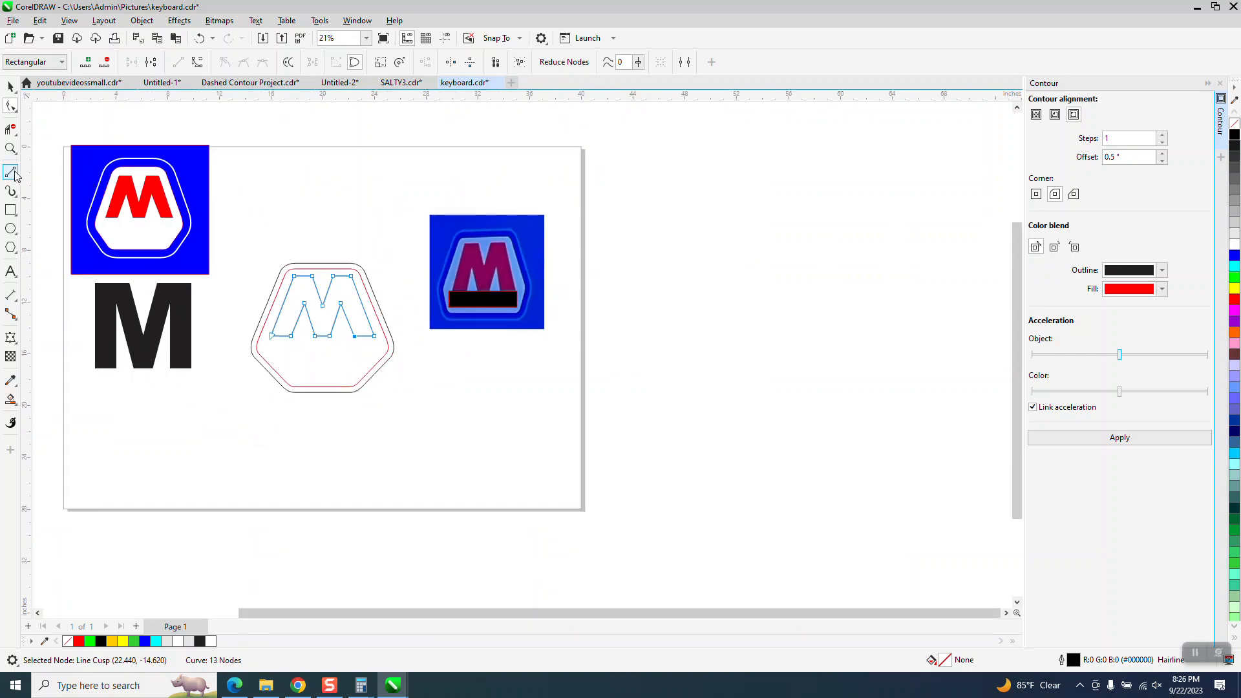
{"action": "left_click", "coordinate": [10, 210]}
{"action": "left_click_drag", "start_coordinate": [240, 230], "coordinate": [405, 426]}
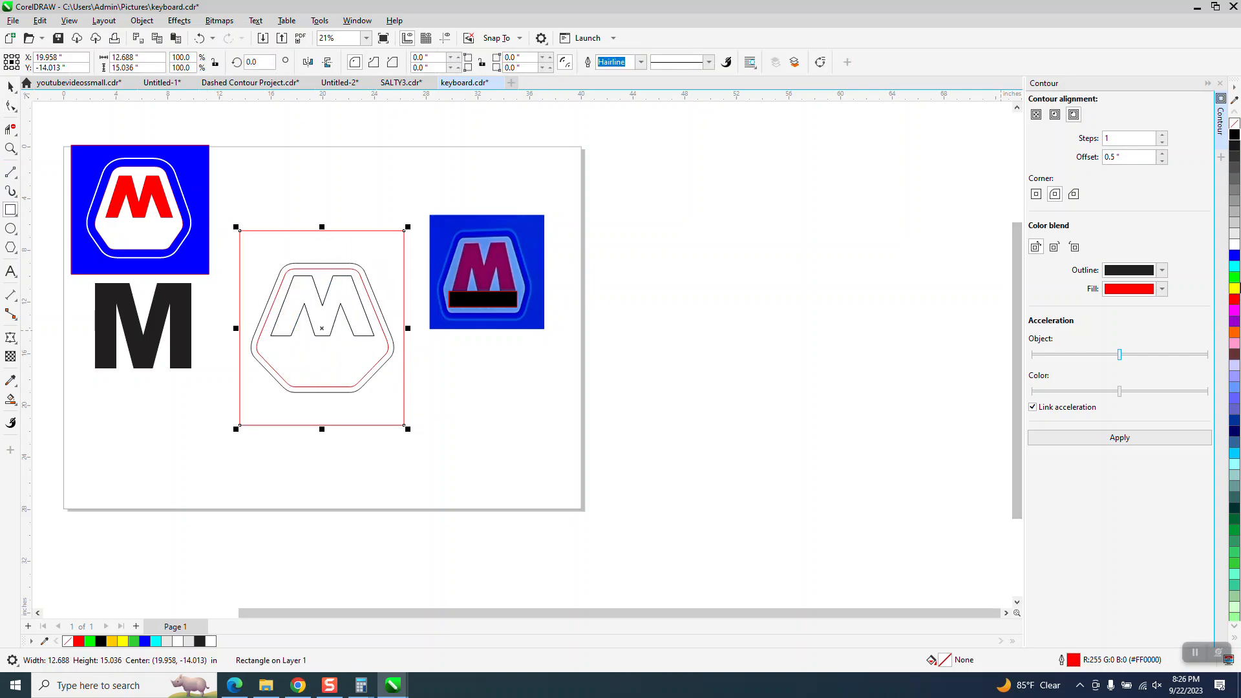
{"action": "left_click", "coordinate": [1235, 256]}
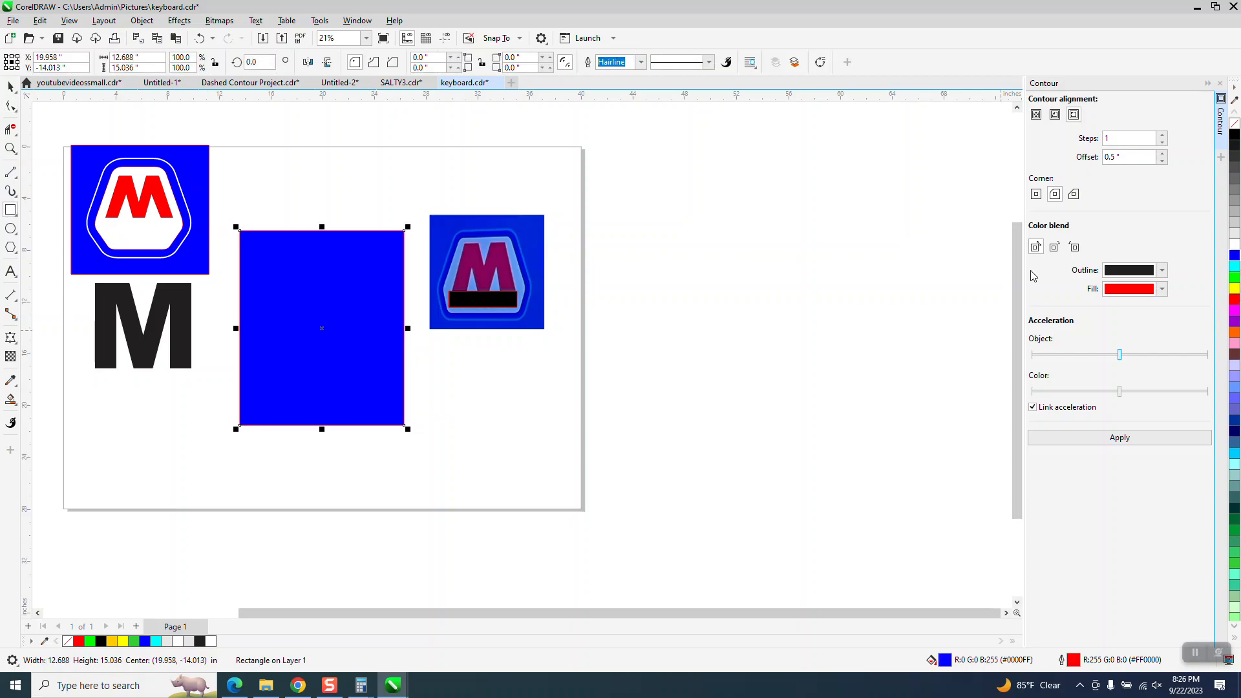
{"action": "left_click", "coordinate": [142, 21]}
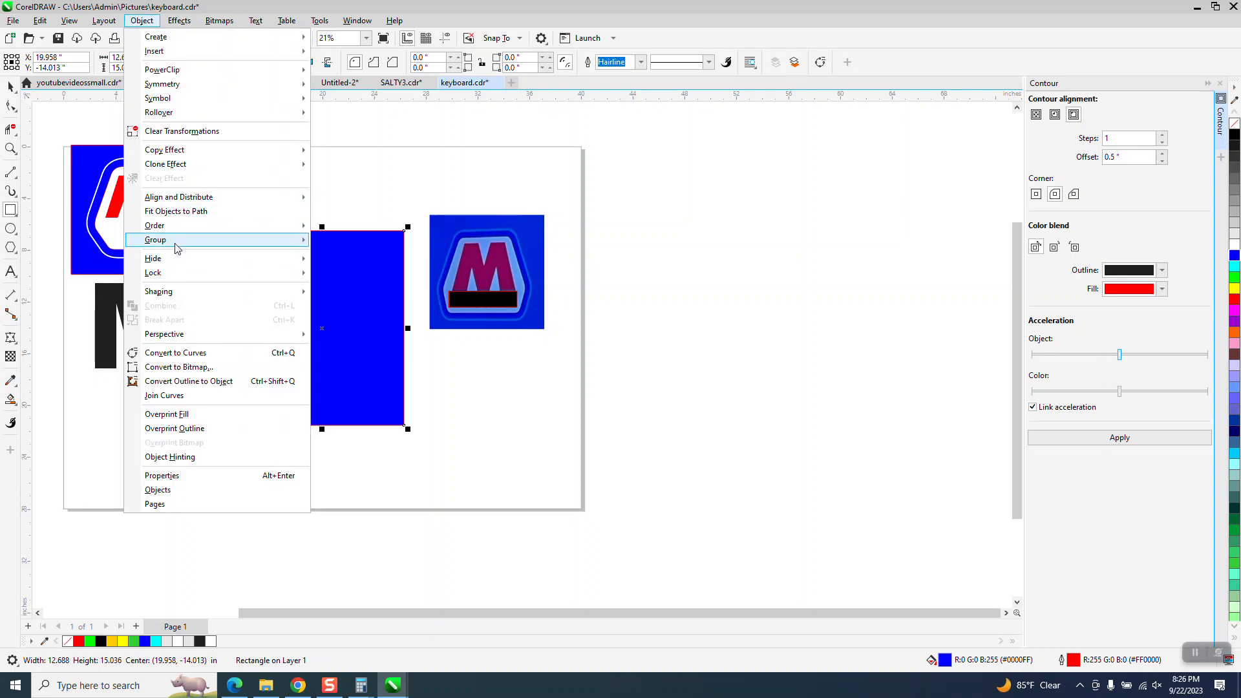
{"action": "mouse_move", "coordinate": [194, 226]}
{"action": "left_click", "coordinate": [332, 243]}
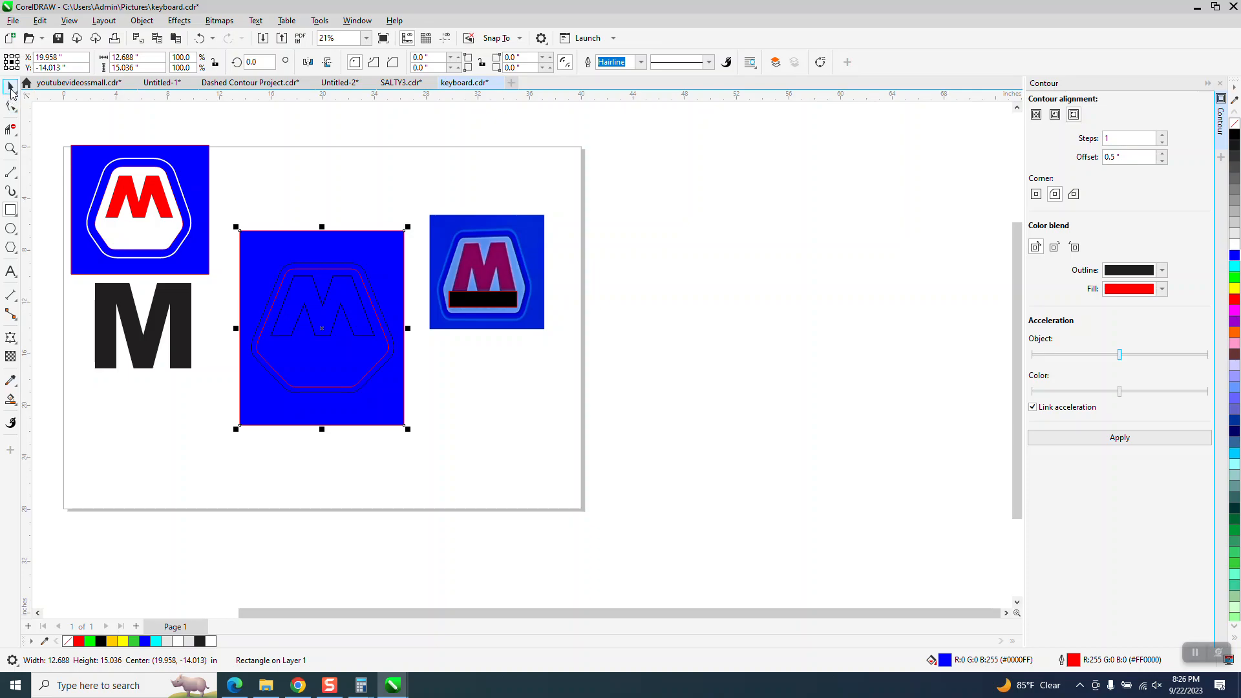
Give the outer rounded hexagon a 0.1 inch white outline.
{"action": "left_click", "coordinate": [10, 128]}
{"action": "left_click", "coordinate": [10, 149]}
{"action": "left_click_drag", "start_coordinate": [233, 228], "coordinate": [574, 449]}
{"action": "key", "text": "space"}
{"action": "left_click", "coordinate": [555, 251]}
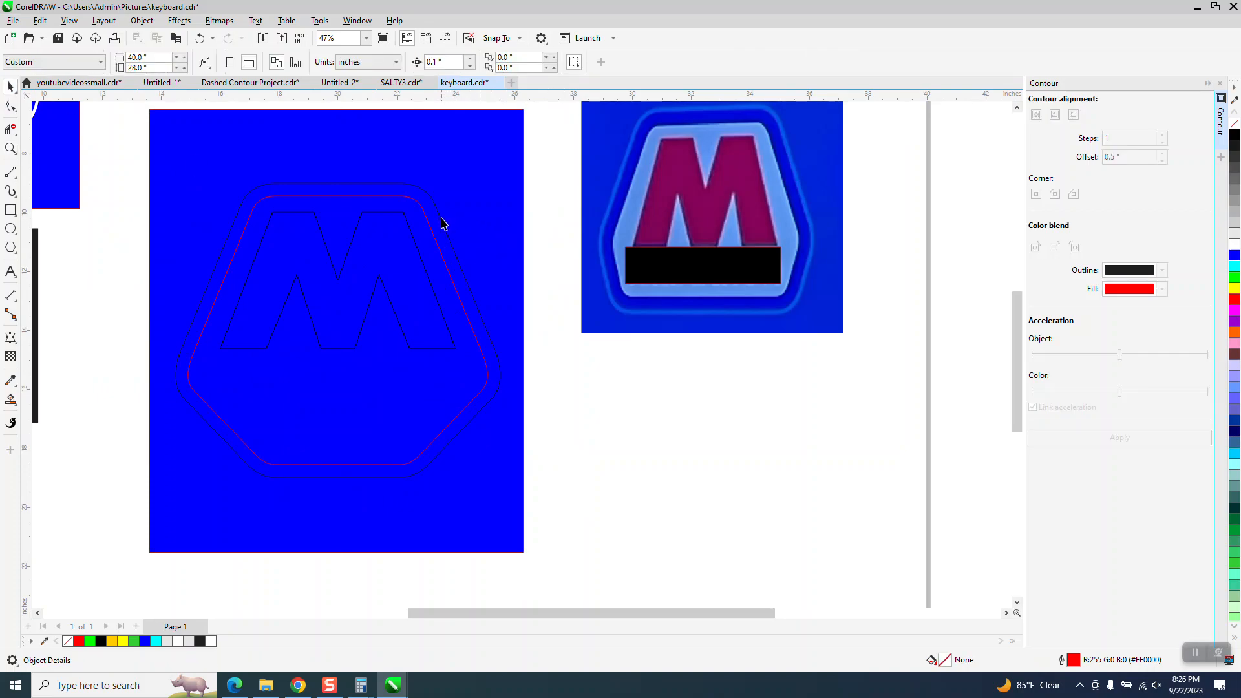
{"action": "left_click", "coordinate": [441, 224]}
{"action": "left_click", "coordinate": [404, 61]}
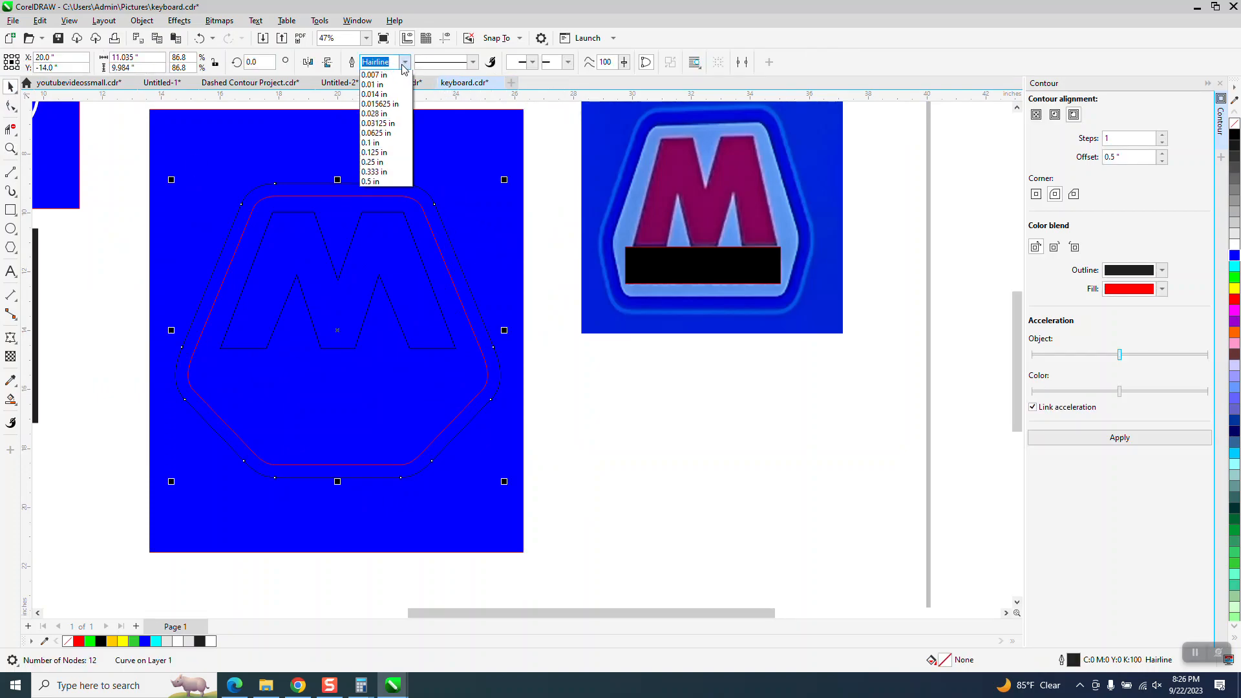
{"action": "left_click", "coordinate": [372, 163]}
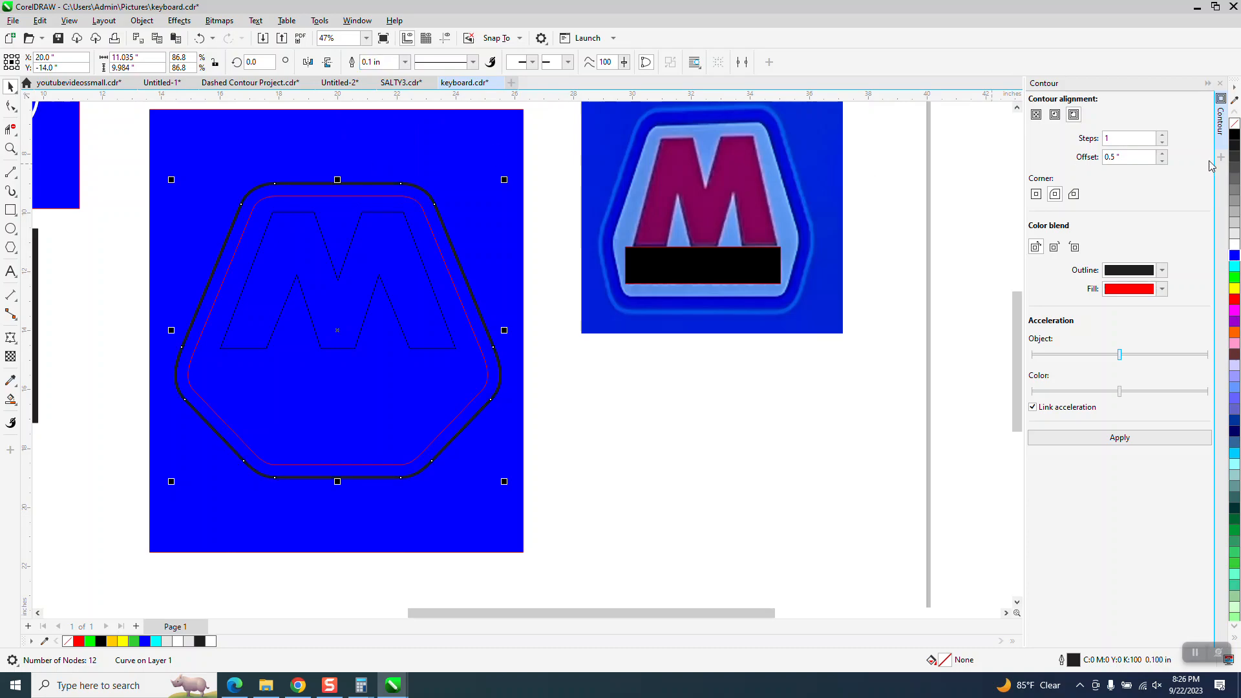
{"action": "right_click", "coordinate": [1236, 235]}
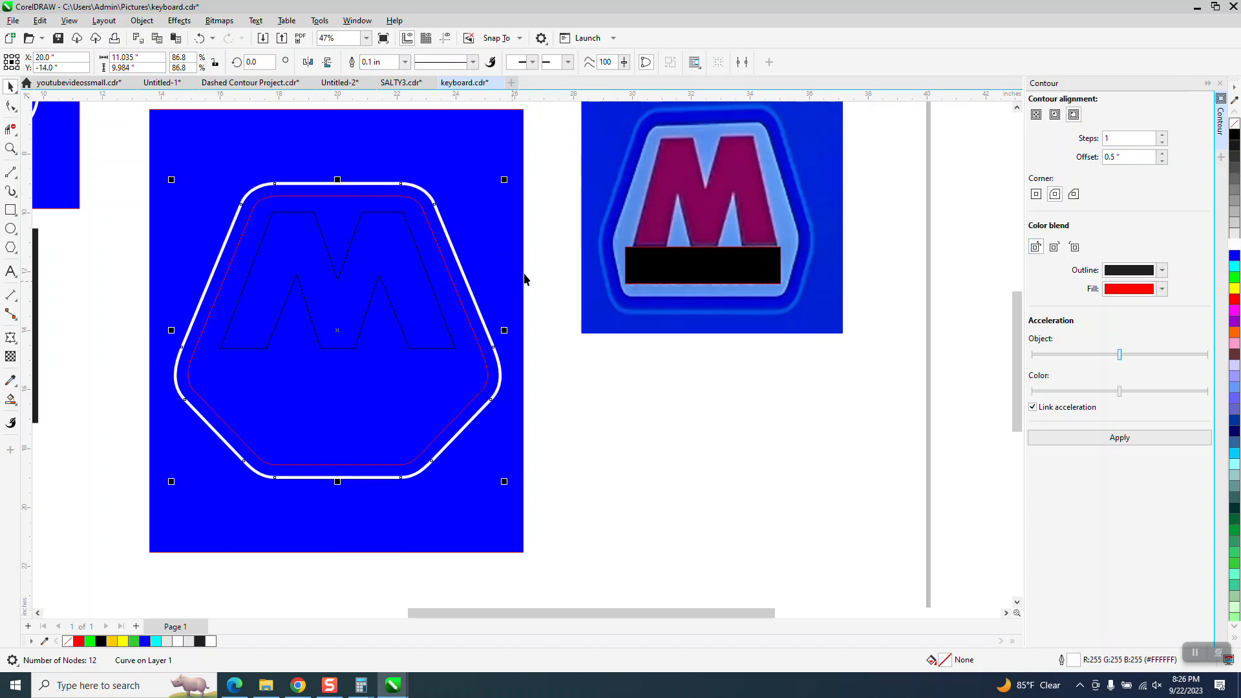
{"action": "left_click", "coordinate": [554, 254]}
Smart Fill the area between the inner hexagon and the M in white, and move the new shape down with a 5 inch nudge distance.
{"action": "scroll", "coordinate": [510, 289], "scroll_direction": "down", "scroll_amount": 1}
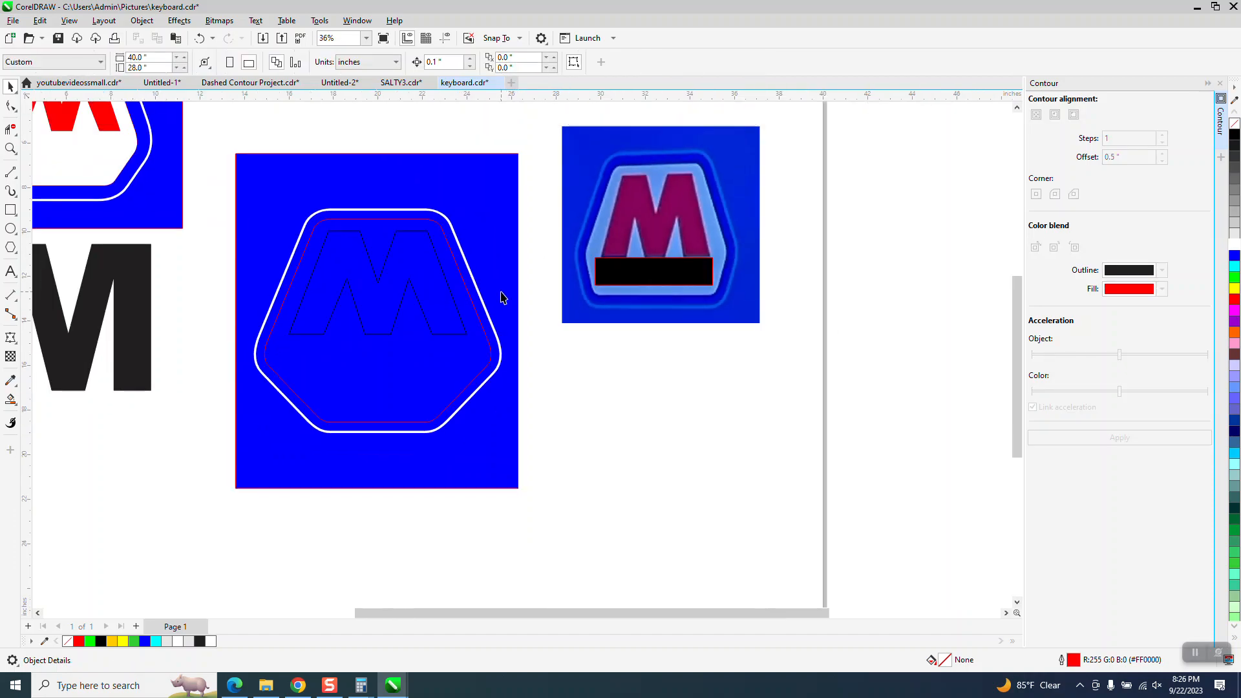
{"action": "left_click_drag", "start_coordinate": [447, 63], "coordinate": [373, 87]}
{"action": "type", "text": "5"}
{"action": "left_click", "coordinate": [8, 401]}
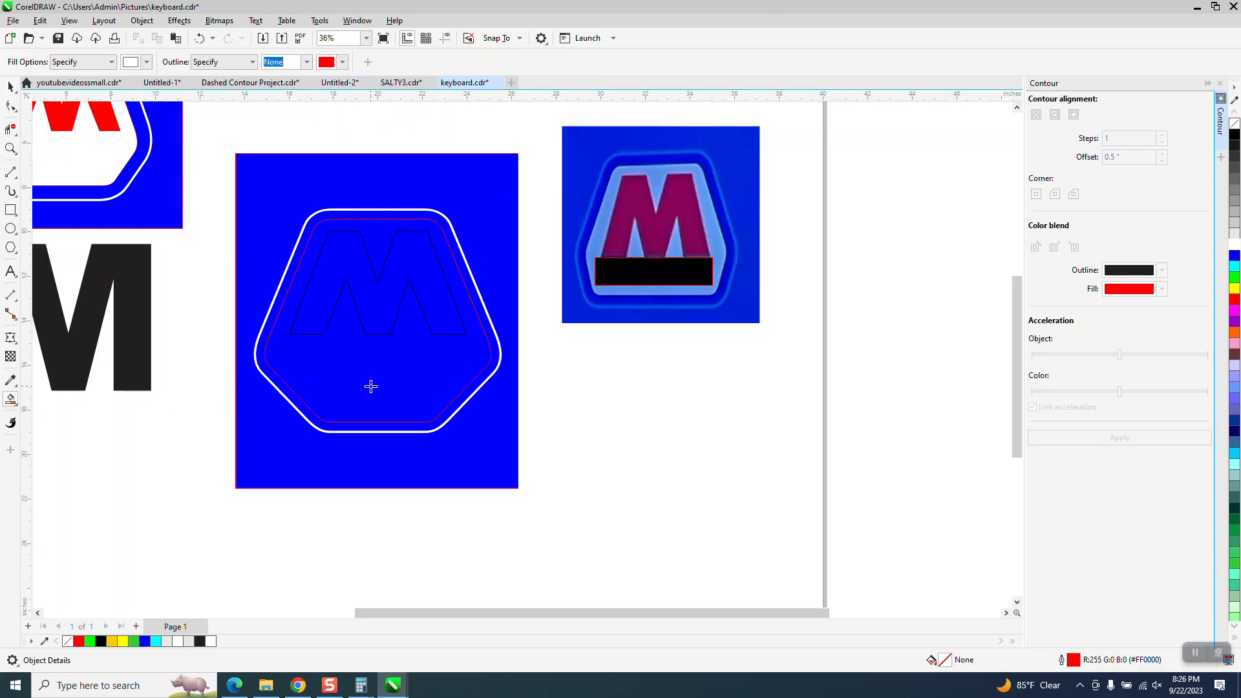
{"action": "left_click", "coordinate": [378, 375]}
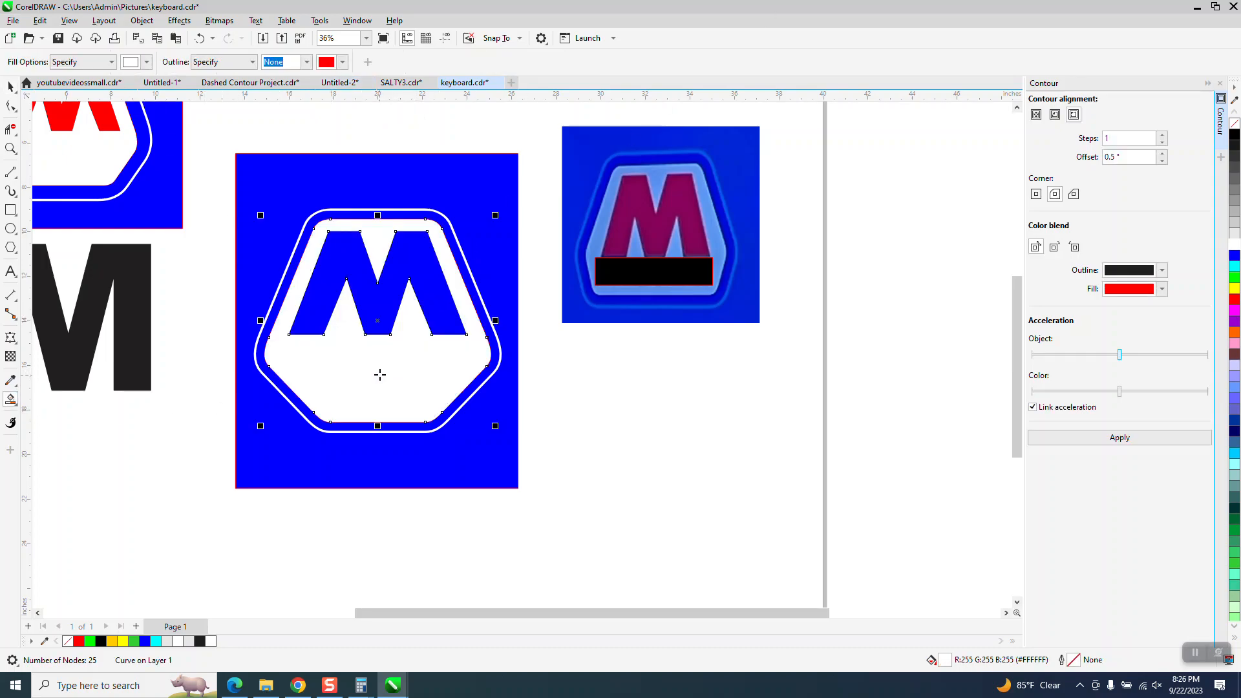
{"action": "key", "text": "Down"}
{"action": "left_click", "coordinate": [10, 87]}
{"action": "left_click", "coordinate": [560, 362]}
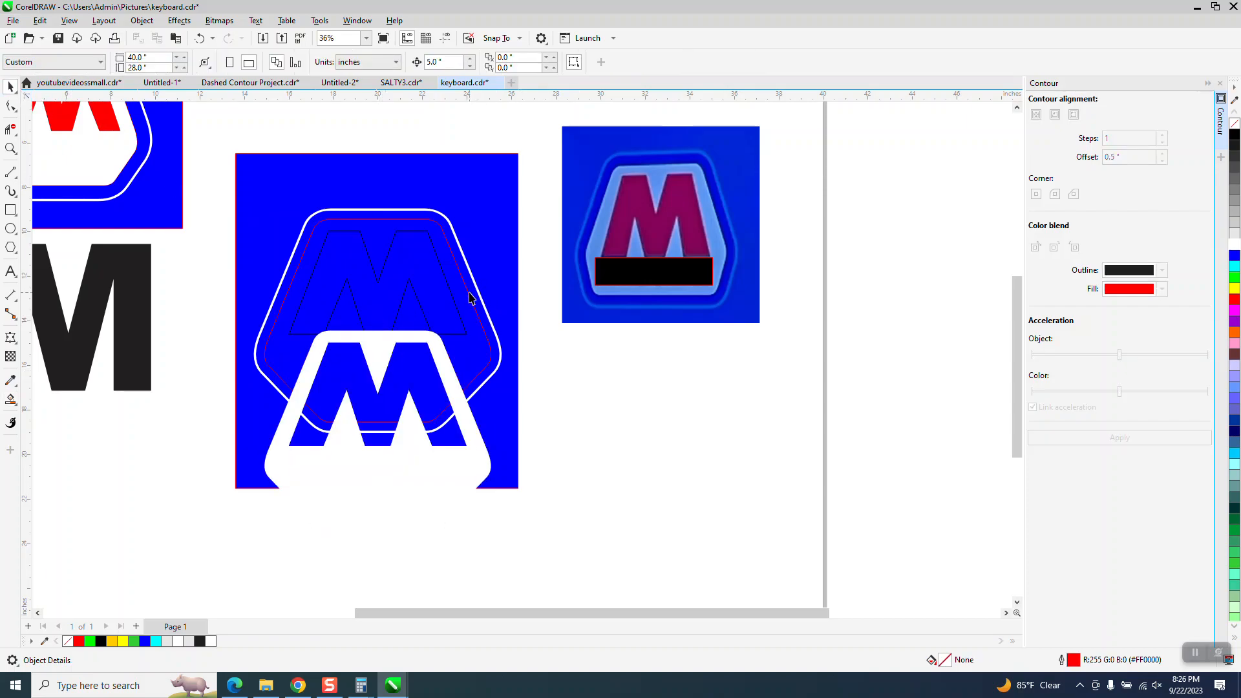
Delete the red inner hexagon contour and nudge the white shape back up inside the outer hexagon, centred at Y -14 inches.
{"action": "left_click", "coordinate": [471, 296]}
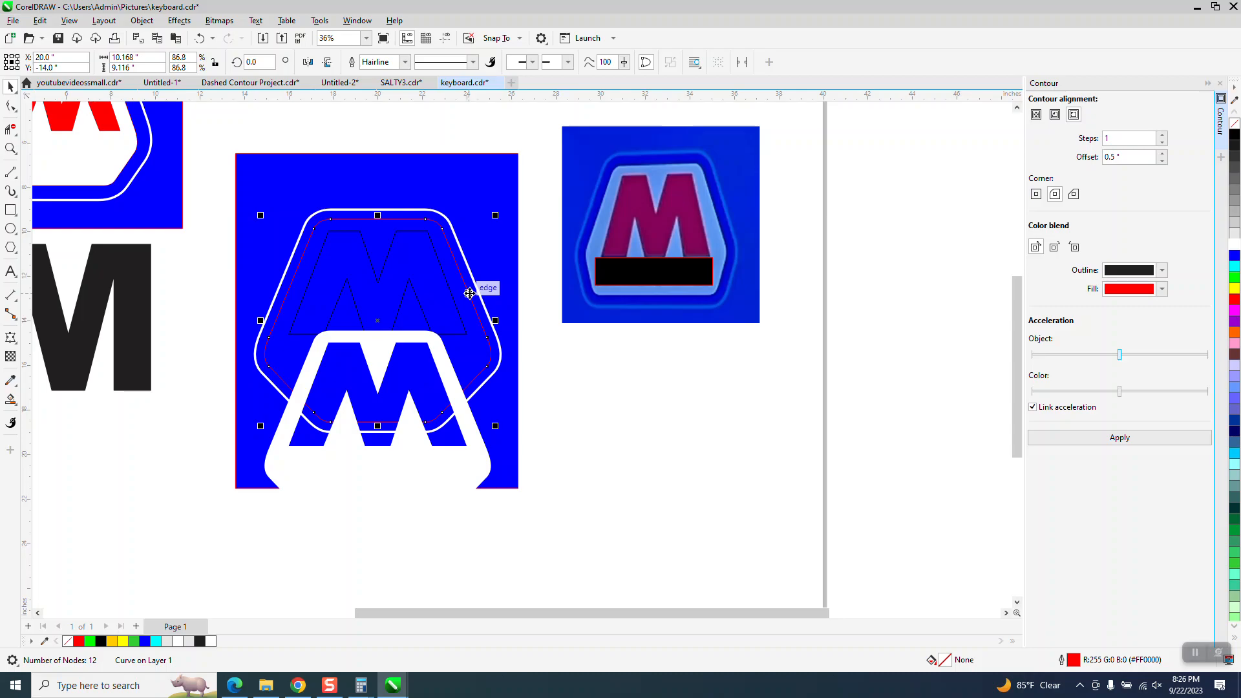
{"action": "key", "text": "Delete"}
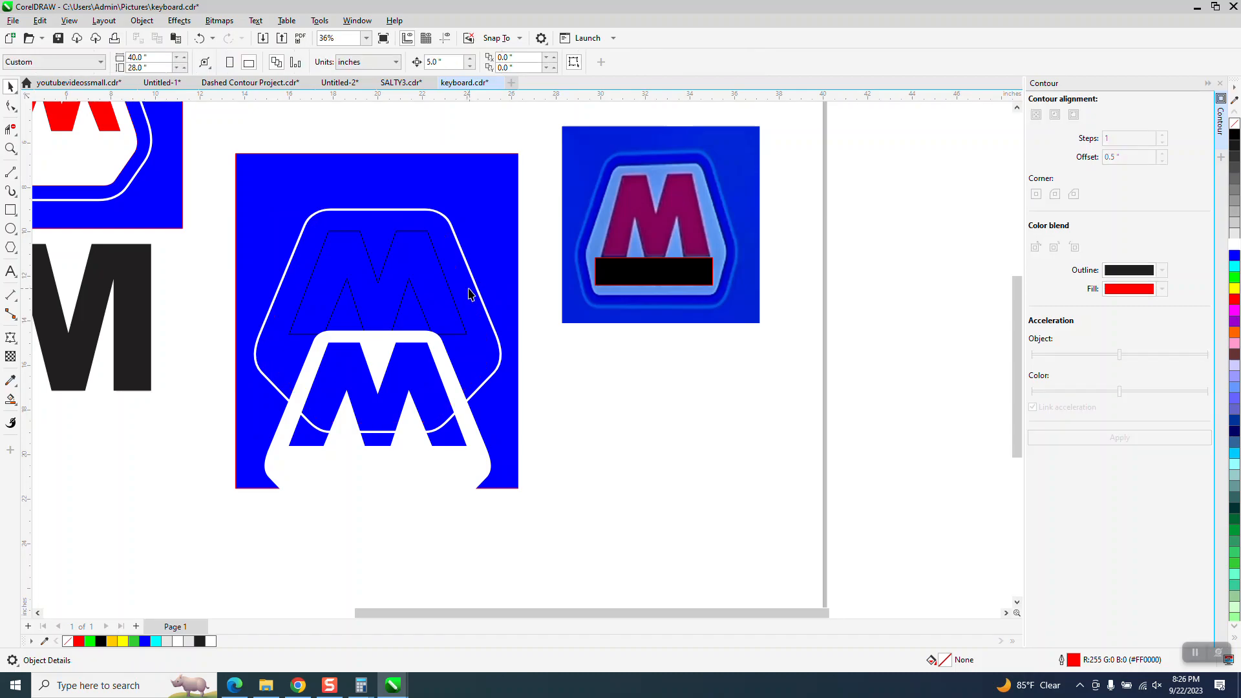
{"action": "left_click", "coordinate": [460, 482]}
{"action": "key", "text": "Down"}
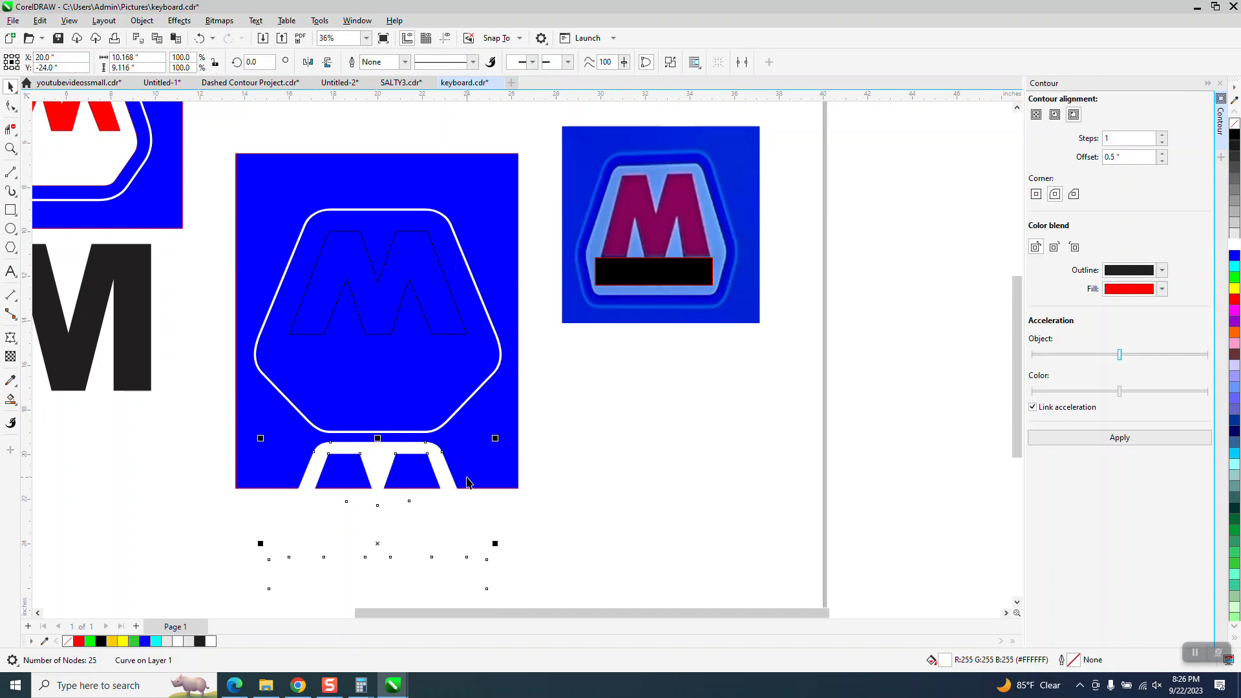
{"action": "key", "text": "Up"}
{"action": "key", "text": "Up"}
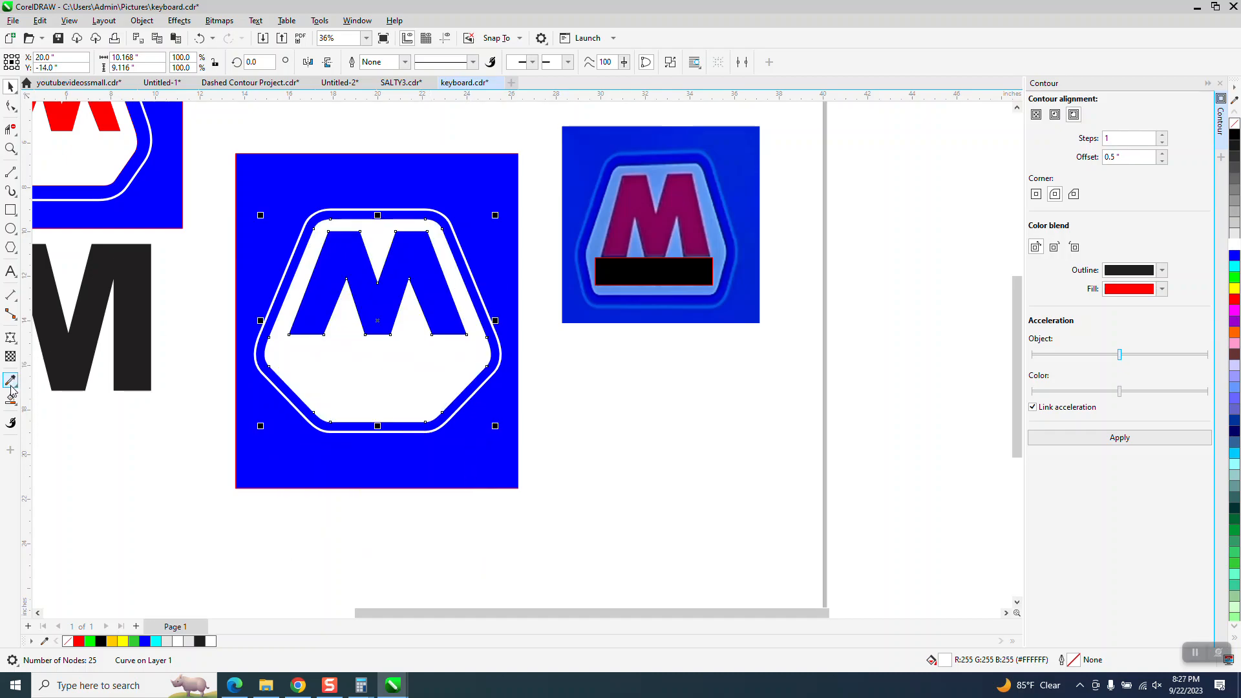
Smart Fill the M with the purple sampled from the M in the reference photo.
{"action": "left_click", "coordinate": [15, 402]}
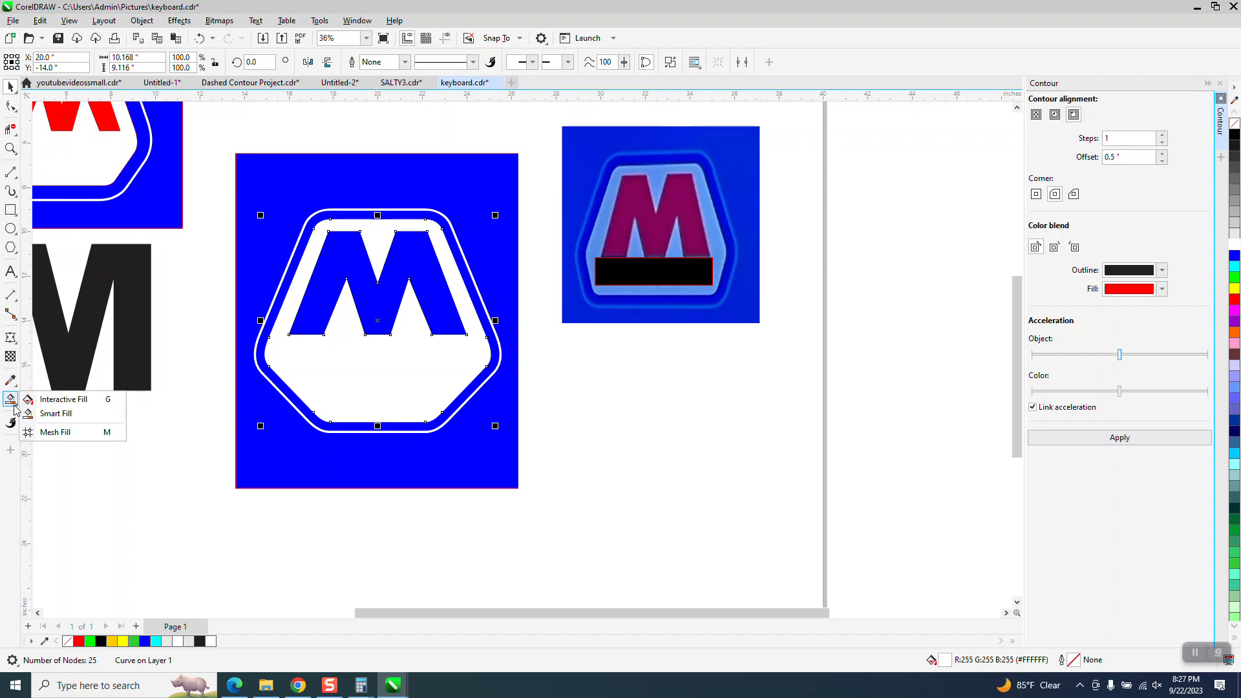
{"action": "left_click", "coordinate": [54, 414]}
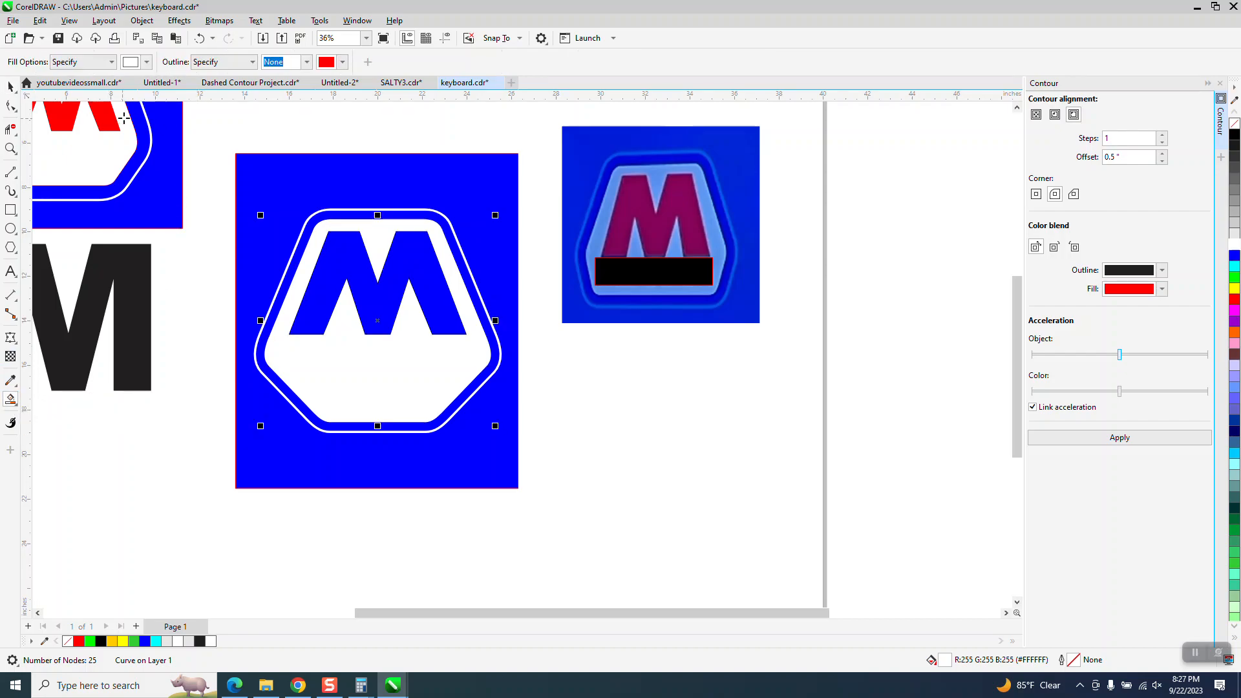
{"action": "left_click", "coordinate": [147, 62]}
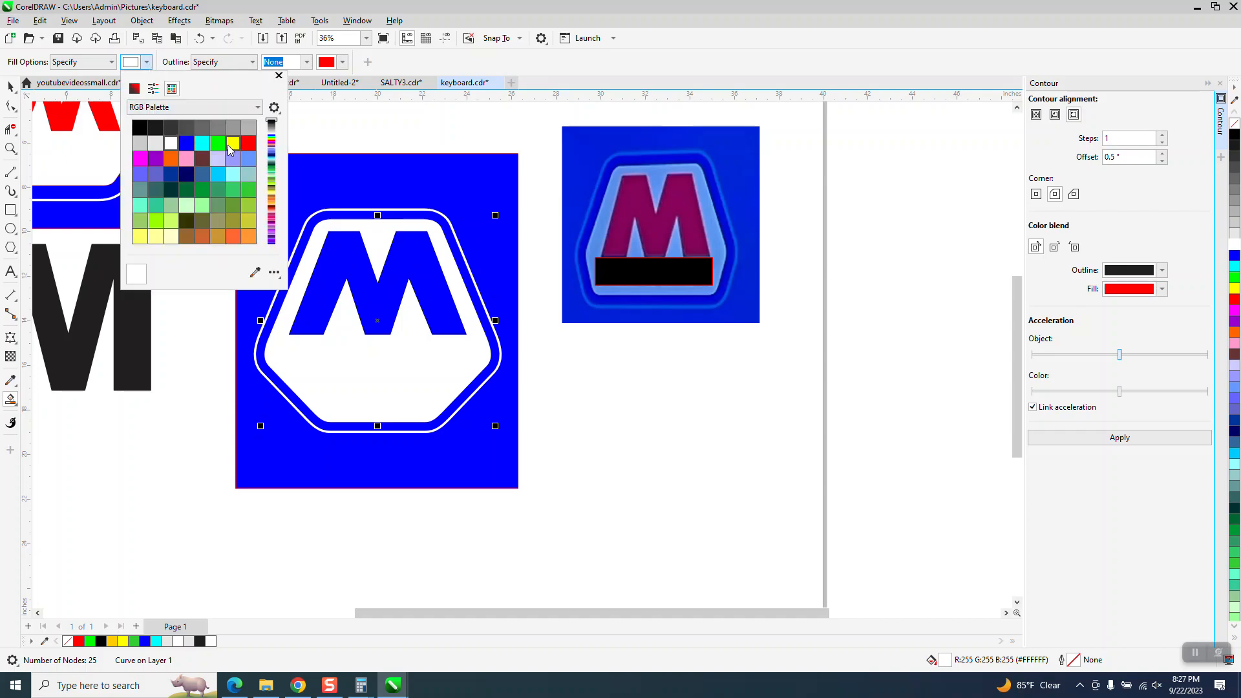
{"action": "left_click", "coordinate": [257, 273]}
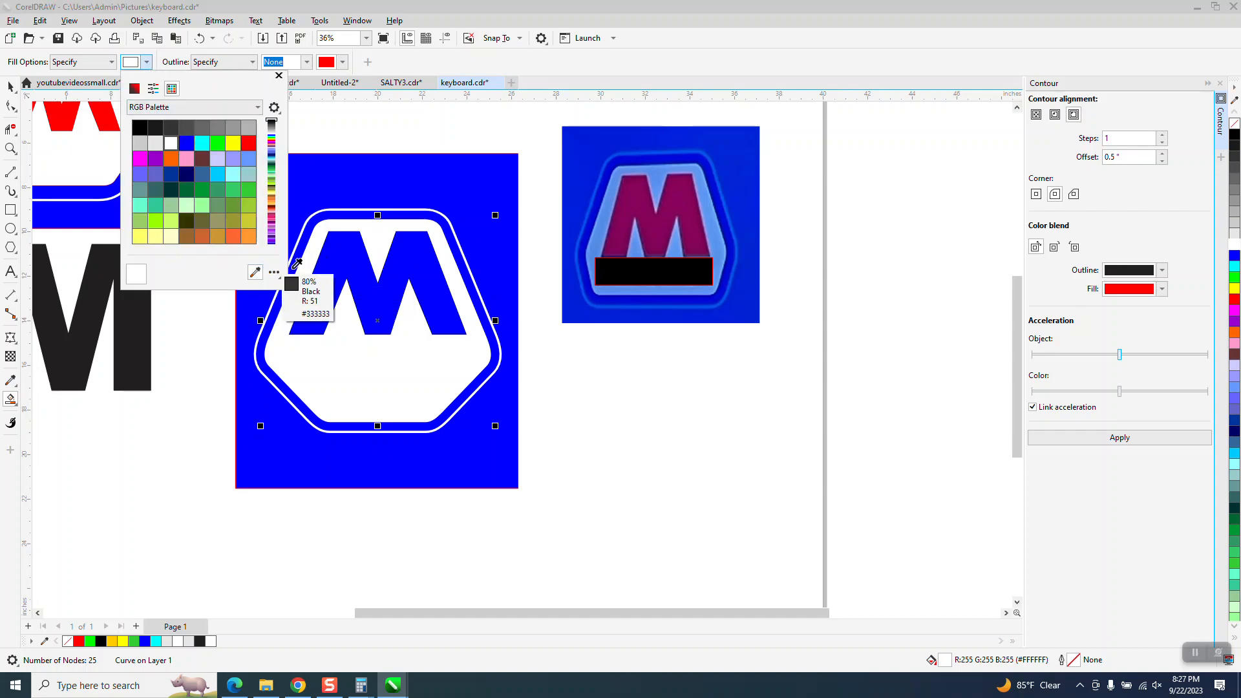
{"action": "left_click", "coordinate": [688, 220]}
{"action": "left_click", "coordinate": [428, 285]}
{"action": "left_click", "coordinate": [429, 284]}
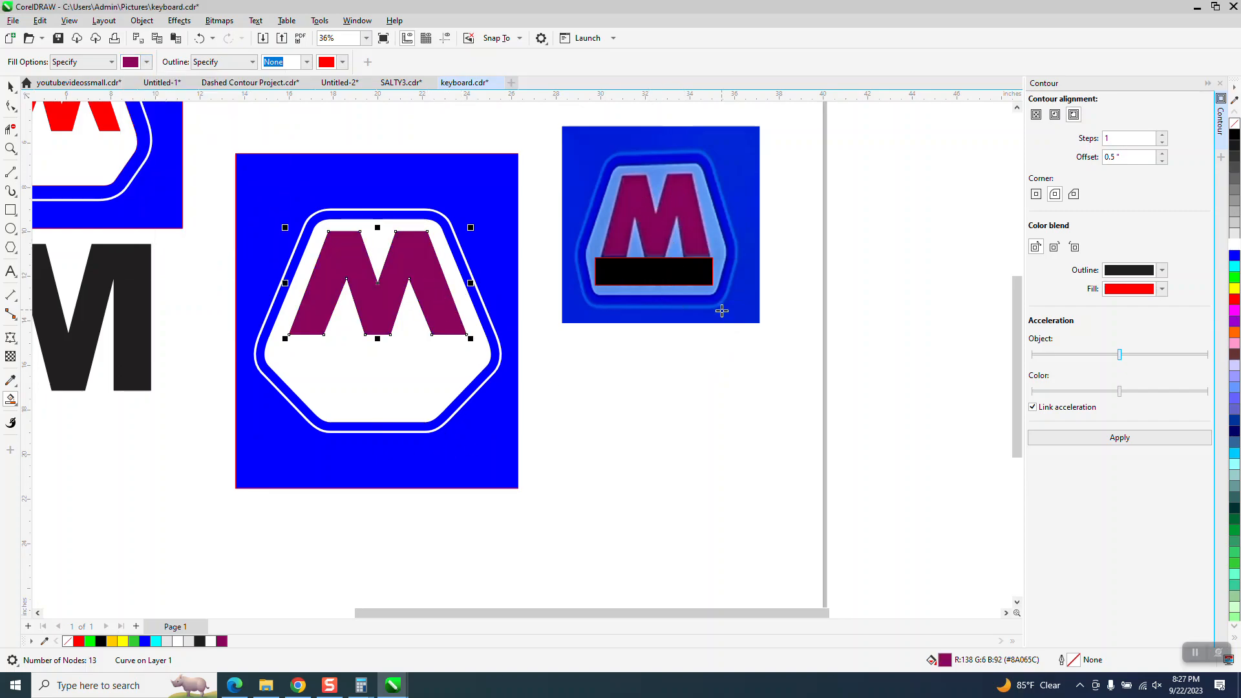
Set the Smart Fill colour to red from the RGB palette and fill the M with it.
{"action": "left_click", "coordinate": [147, 61]}
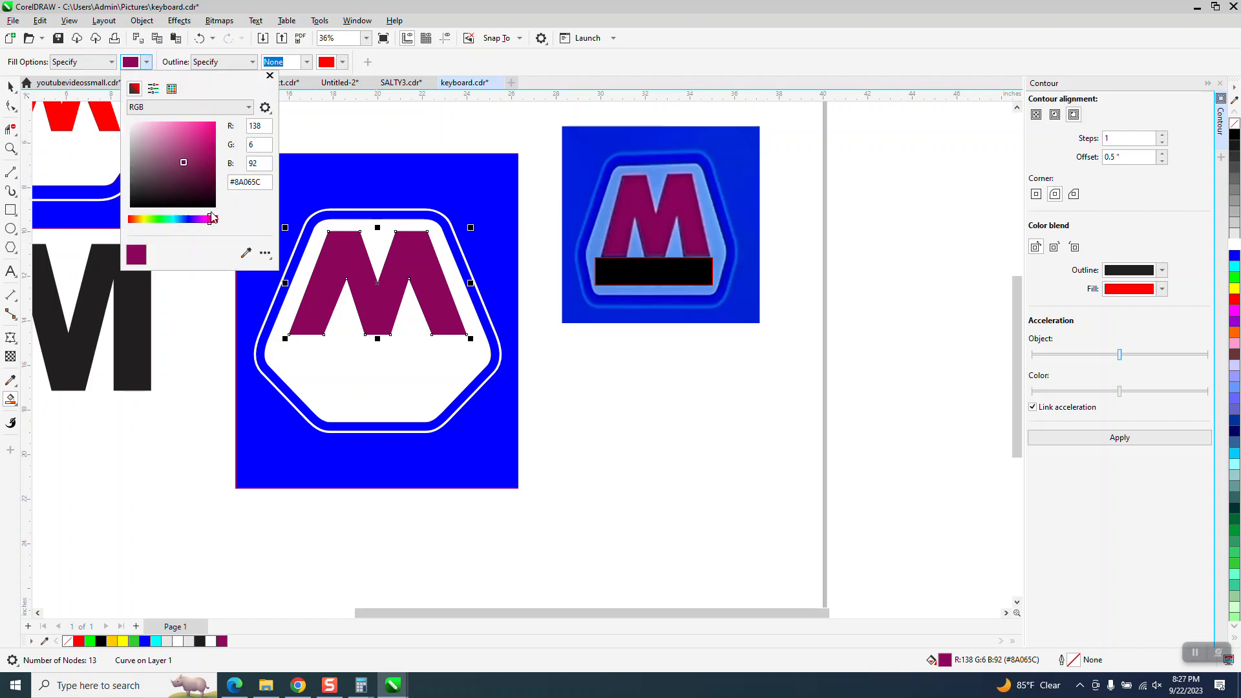
{"action": "left_click", "coordinate": [171, 88]}
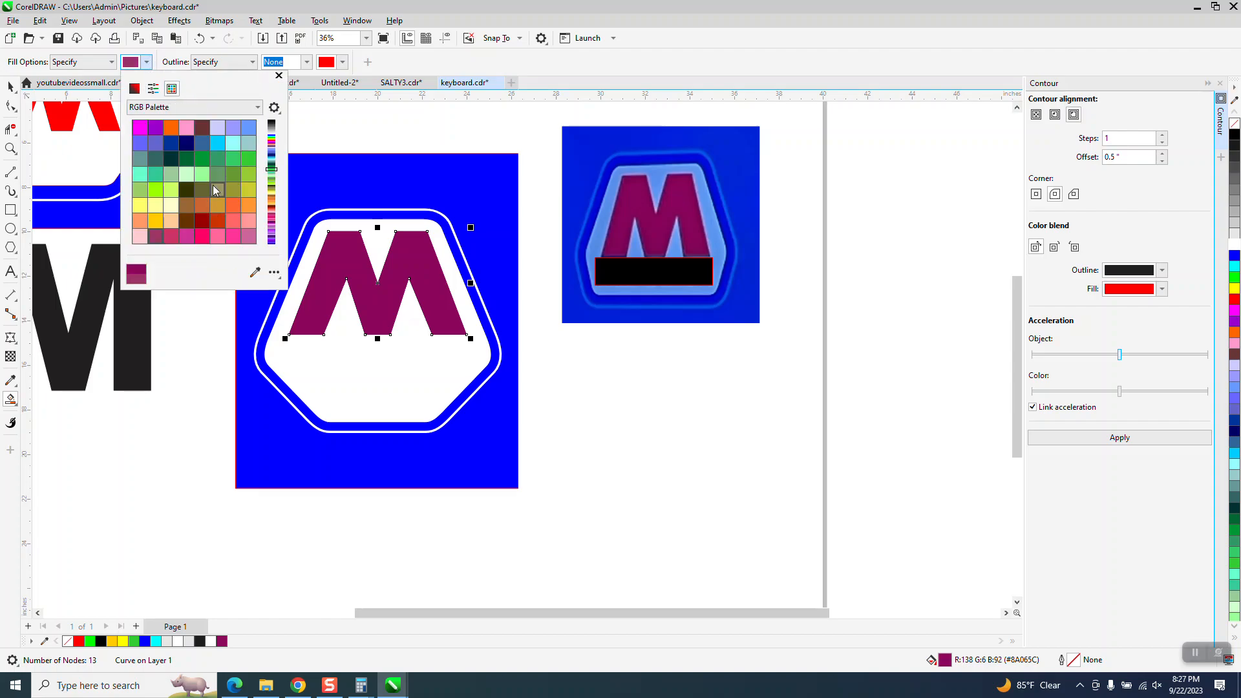
{"action": "left_click", "coordinate": [272, 127]}
{"action": "left_click", "coordinate": [250, 145]}
{"action": "left_click", "coordinate": [363, 269]}
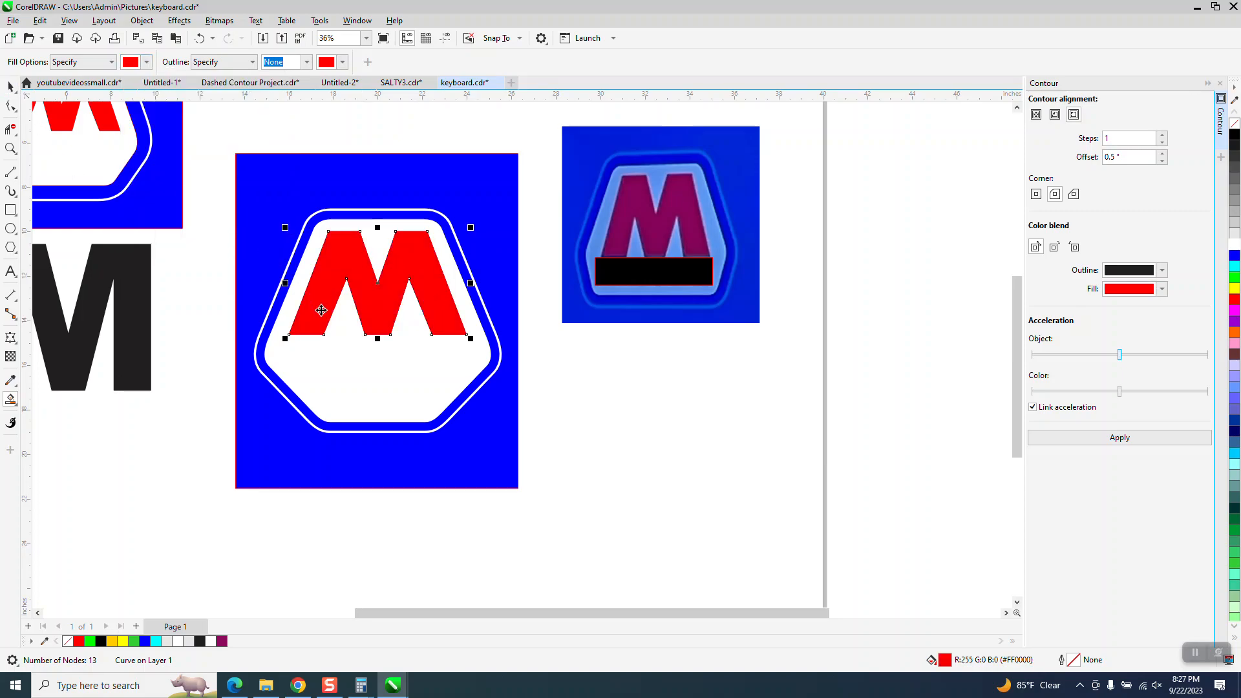
{"action": "key", "text": "space"}
{"action": "scroll", "coordinate": [401, 391], "scroll_direction": "down", "scroll_amount": 2}
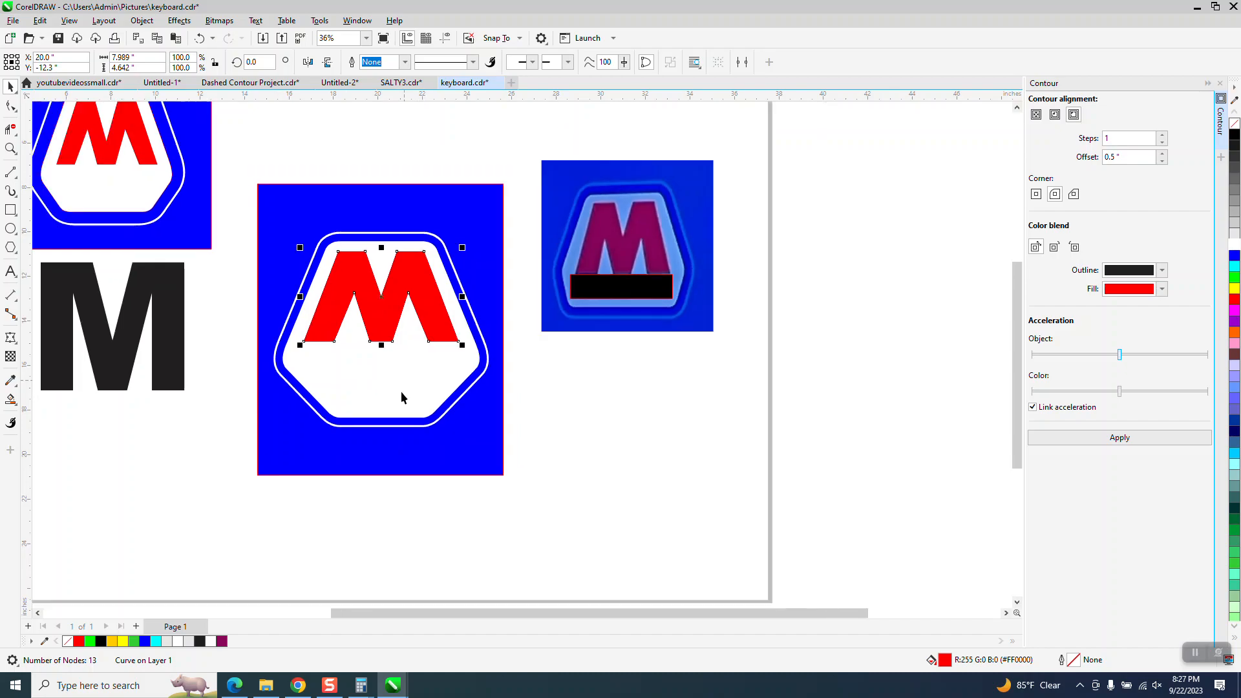
{"action": "left_click_drag", "start_coordinate": [273, 182], "coordinate": [525, 502]}
{"action": "key", "text": "ctrl+z"}
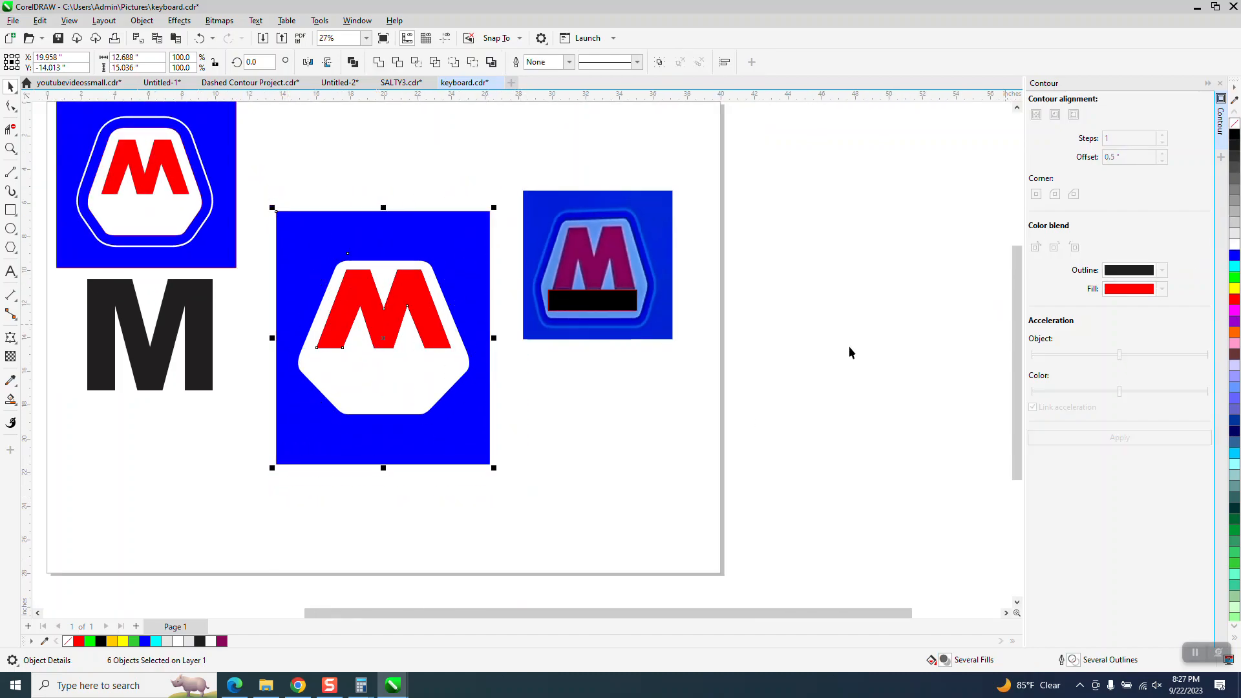
{"action": "left_click", "coordinate": [197, 39]}
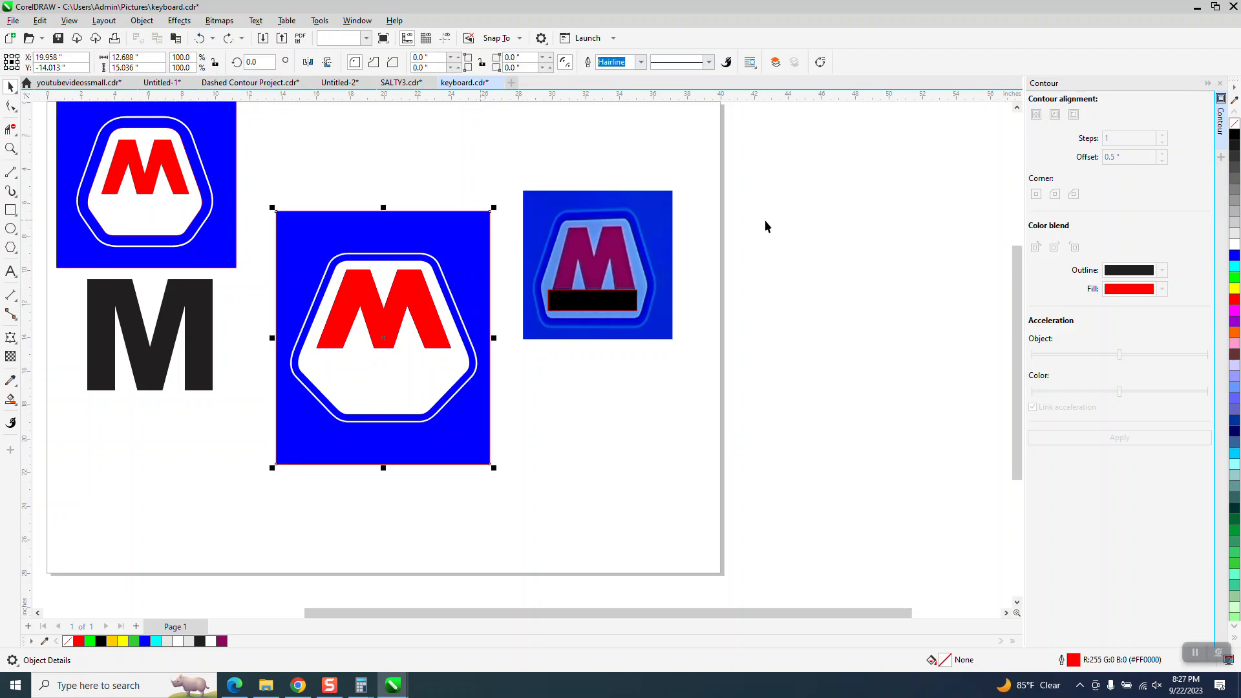
Remove the red outline from the blue background rectangle.
{"action": "right_click", "coordinate": [1232, 123]}
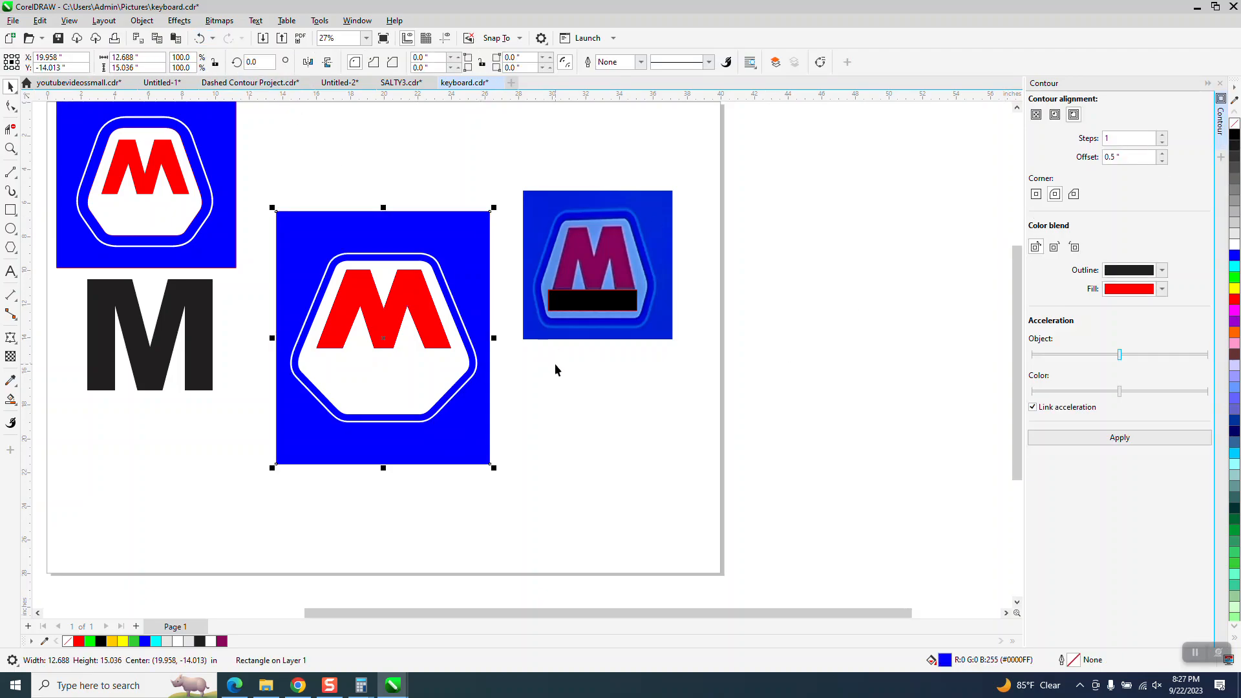